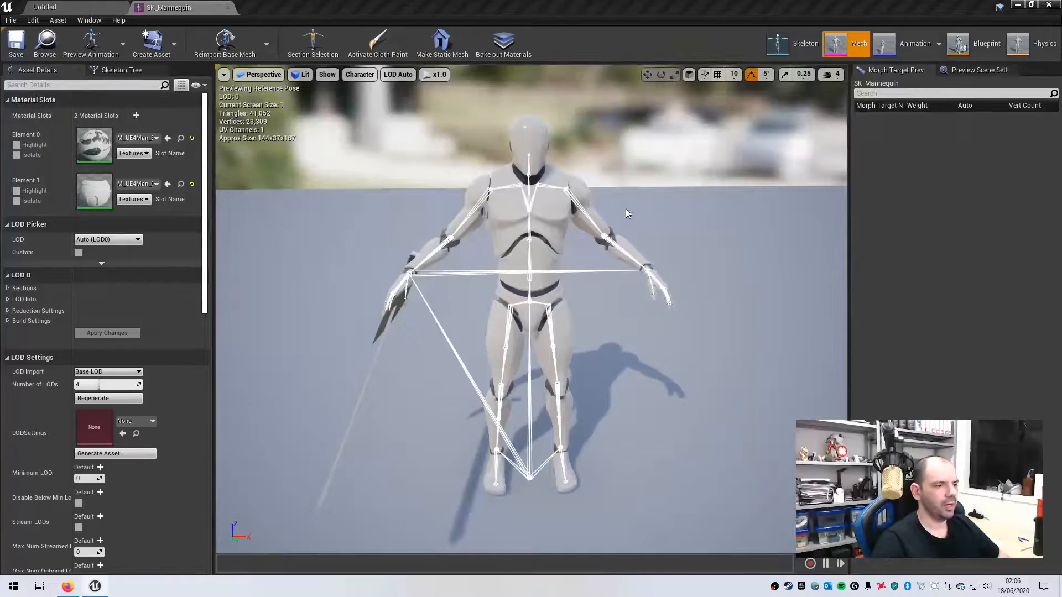
- Orbit around SK_Mannequin, test-rotate the hand_r bone 5 degrees, and return to the level editor
mouse_move(666, 500)
left_mouse_down("alt")
mouse_move(442, 495)
mouse_move(669, 491)
mouse_move(617, 492)
mouse_move(662, 488)
mouse_move(647, 463)
mouse_move(654, 488)
left_mouse_up("alt")
mouse_move(620, 413)
left_mouse_down()
mouse_move(591, 415)
mouse_move(620, 413)
left_mouse_up()
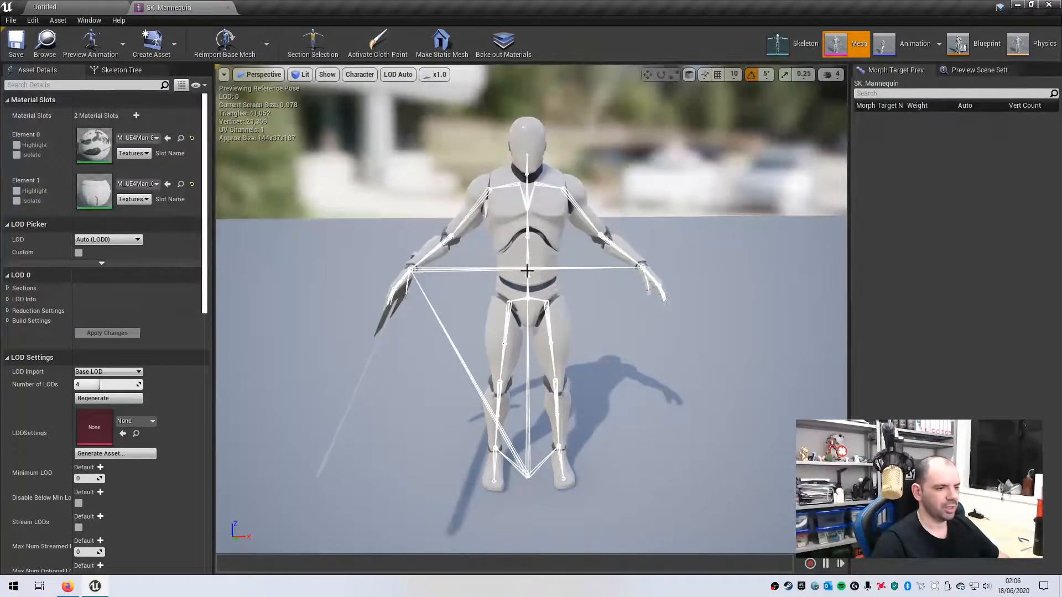
mouse_move(665, 417)
left_mouse_down("alt")
mouse_move(420, 381)
mouse_move(658, 445)
mouse_move(666, 418)
left_mouse_up("alt")
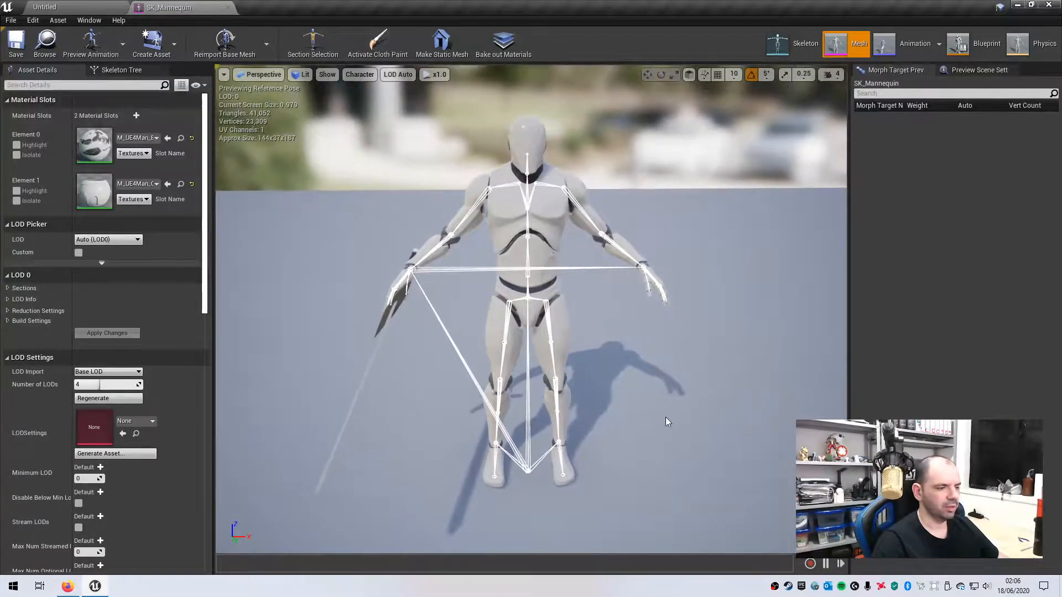
left_click(434, 249)
left_click_drag(363, 228, 354, 229)
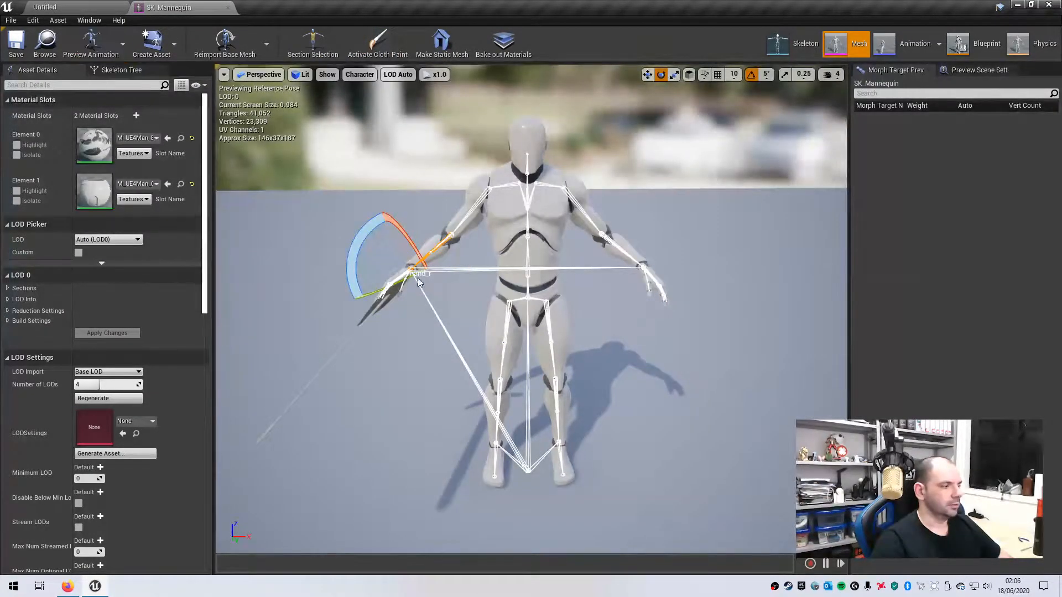
left_click(79, 8)
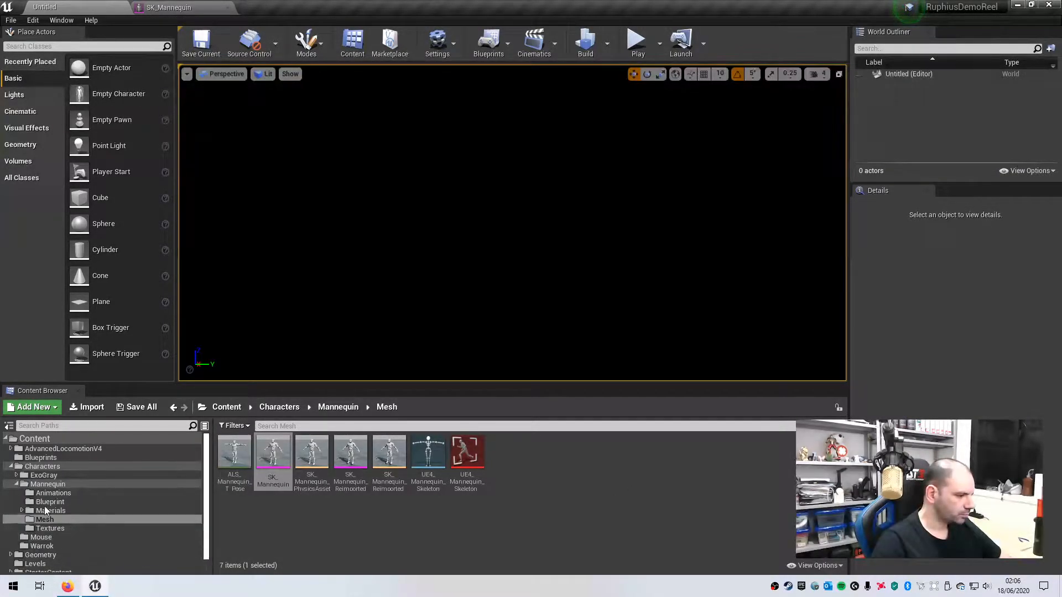
- Open the exo_gray skeletal mesh from the Characters/ExoGray/Mesh folder
left_click(41, 476)
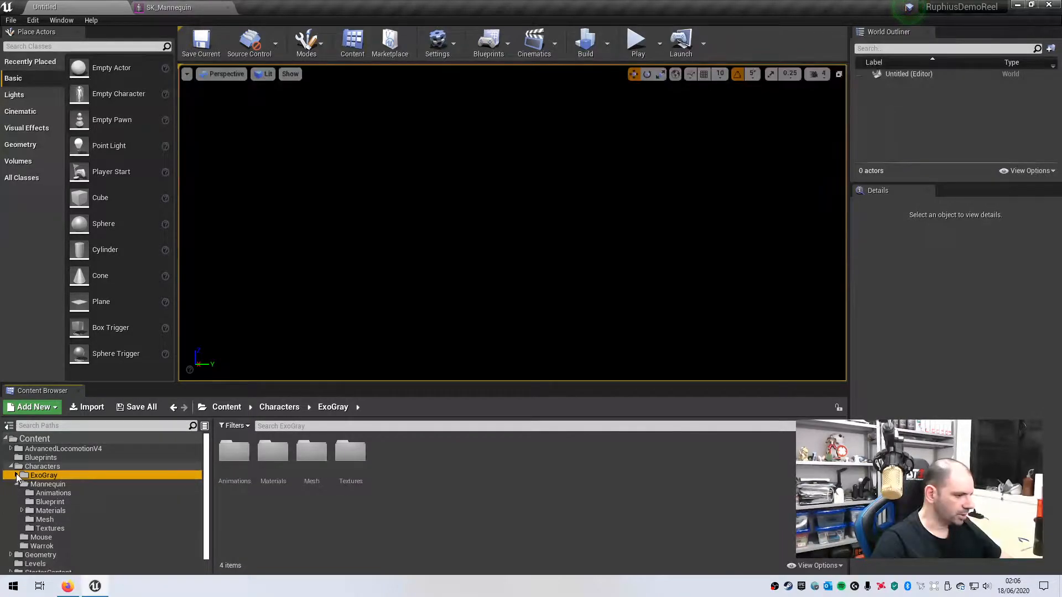
left_click(17, 476)
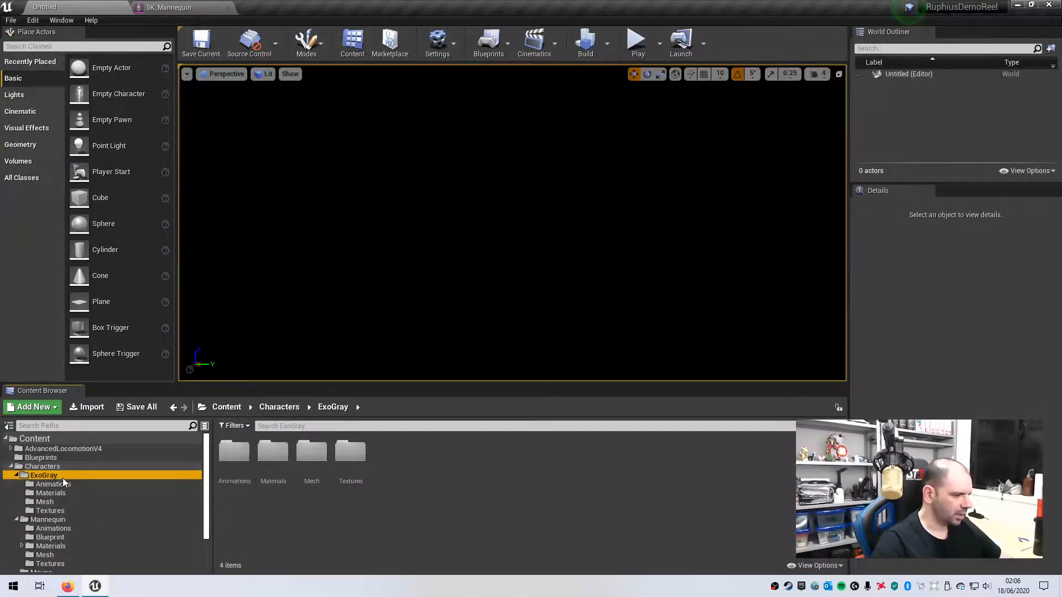
left_click(45, 502)
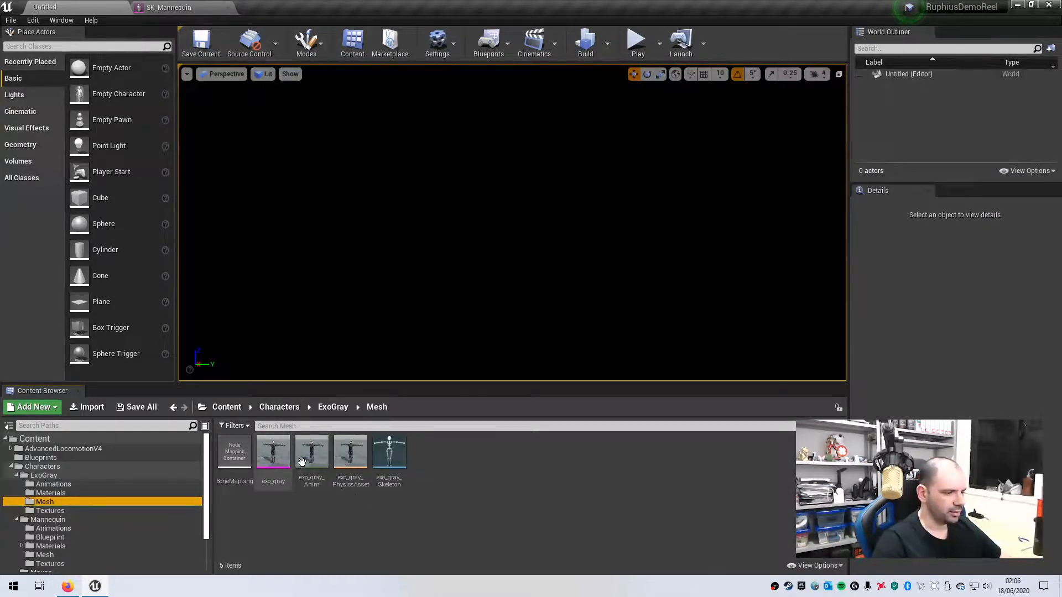
double_click(275, 452)
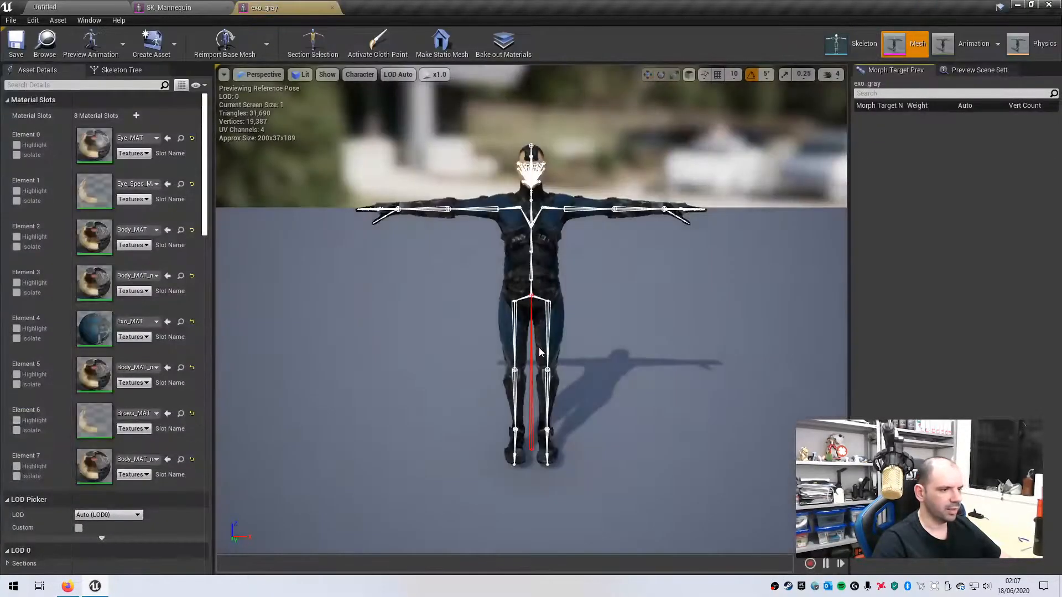
- Orbit around exo_gray, view it from above, then return to its front
left_click_drag(622, 437, 155, 414, "alt")
left_click_drag(621, 343, 558, 362, "alt")
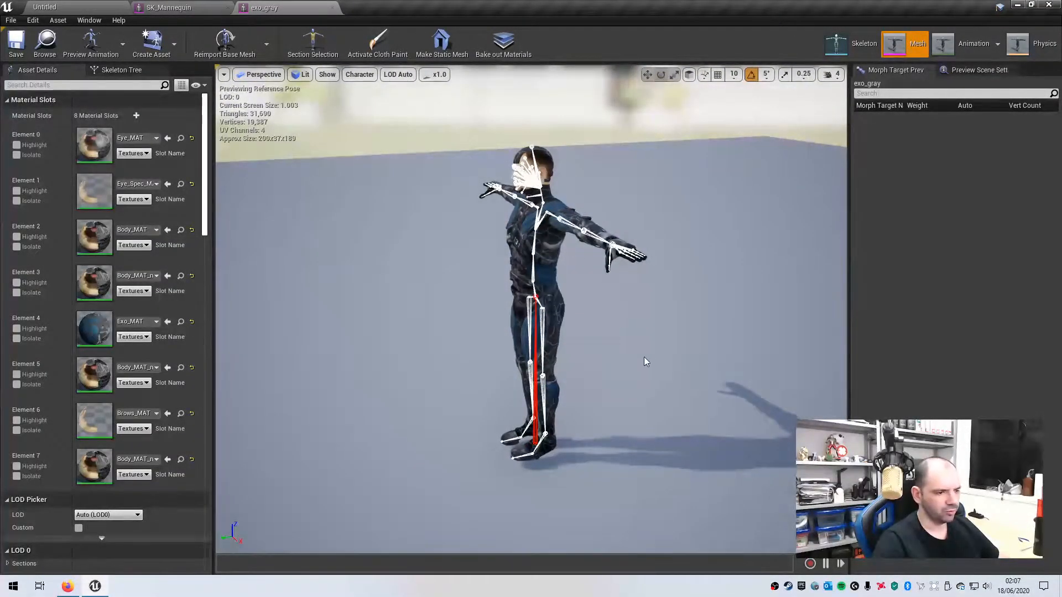
mouse_move(601, 420)
left_mouse_down("alt")
mouse_move(564, 421)
mouse_move(680, 442)
mouse_move(625, 445)
mouse_move(591, 431)
mouse_move(602, 426)
left_mouse_up("alt")
- Switch back to SK_Mannequin and orbit to view the mannequin from behind
left_click(170, 8)
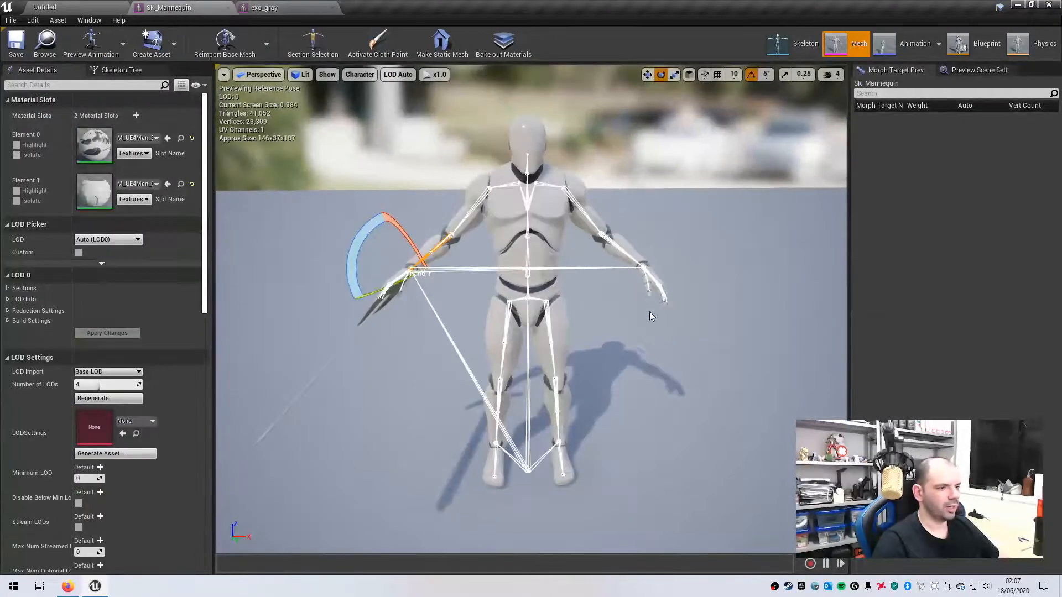
left_click_drag(685, 381, 663, 392, "alt")
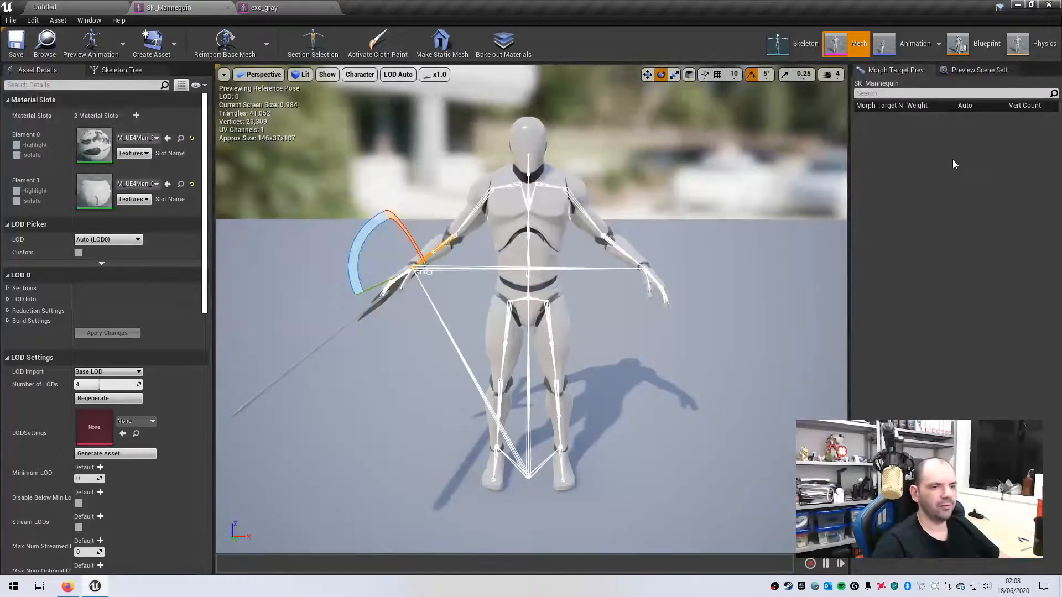
- Select the Humanoid rig for UE4_Mannequin_Skeleton in the Retarget Manager and save the skeleton
left_click(783, 44)
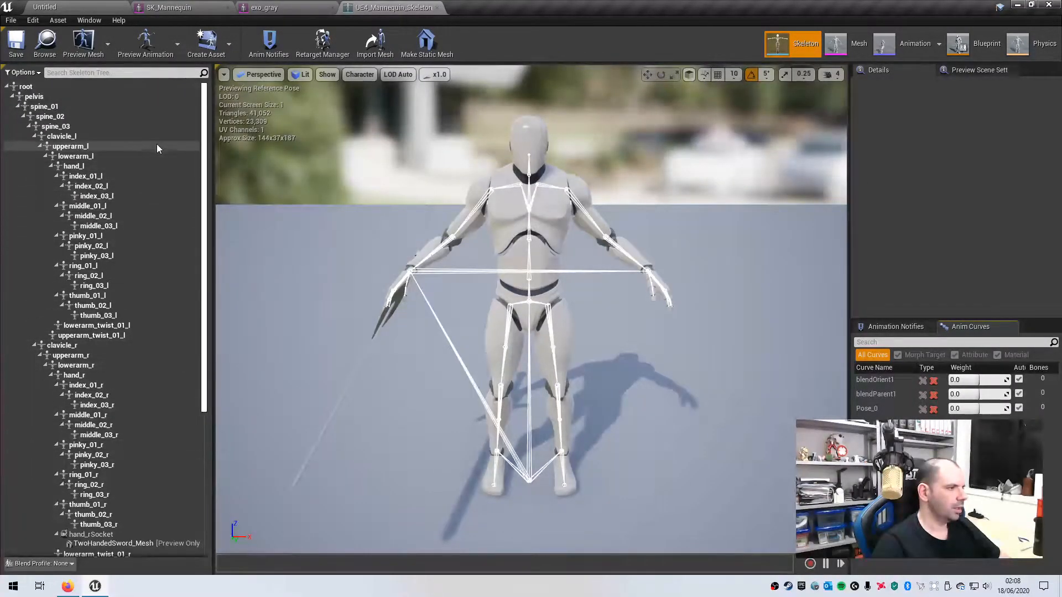
left_click(321, 48)
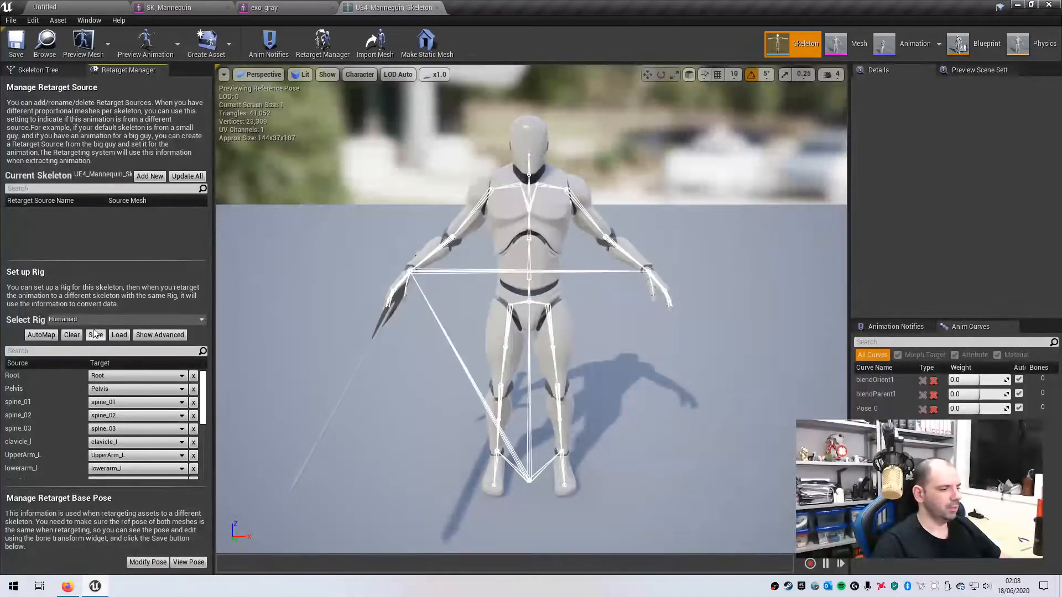
left_click(63, 319)
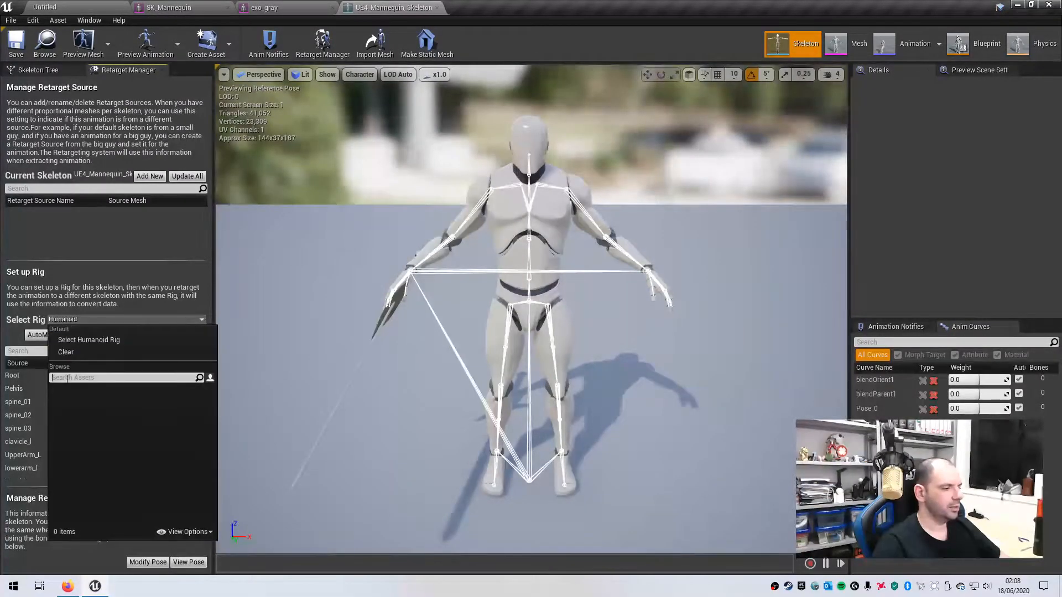
left_click(87, 339)
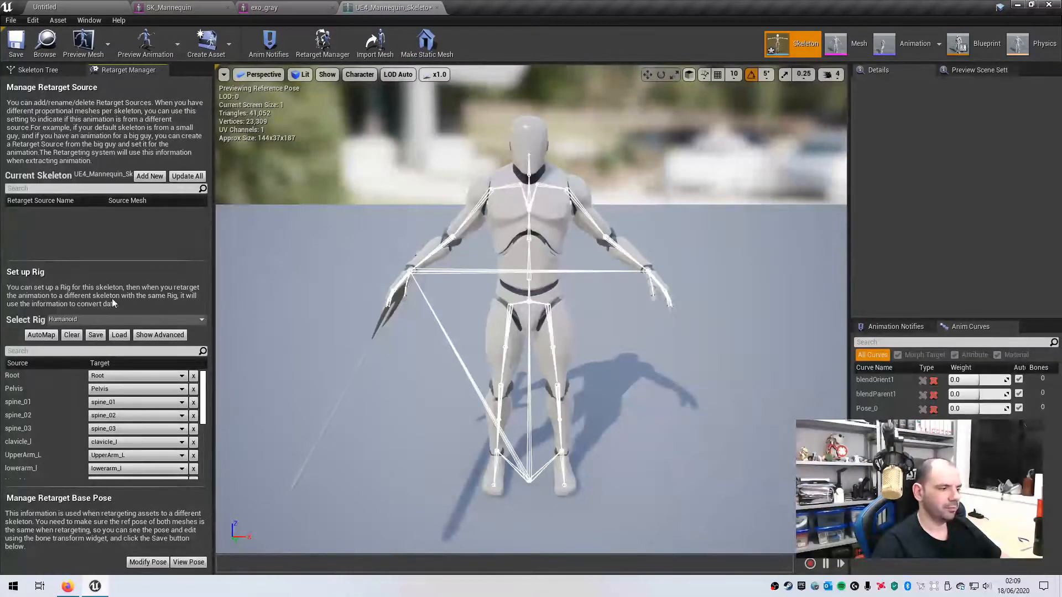
left_click(17, 45)
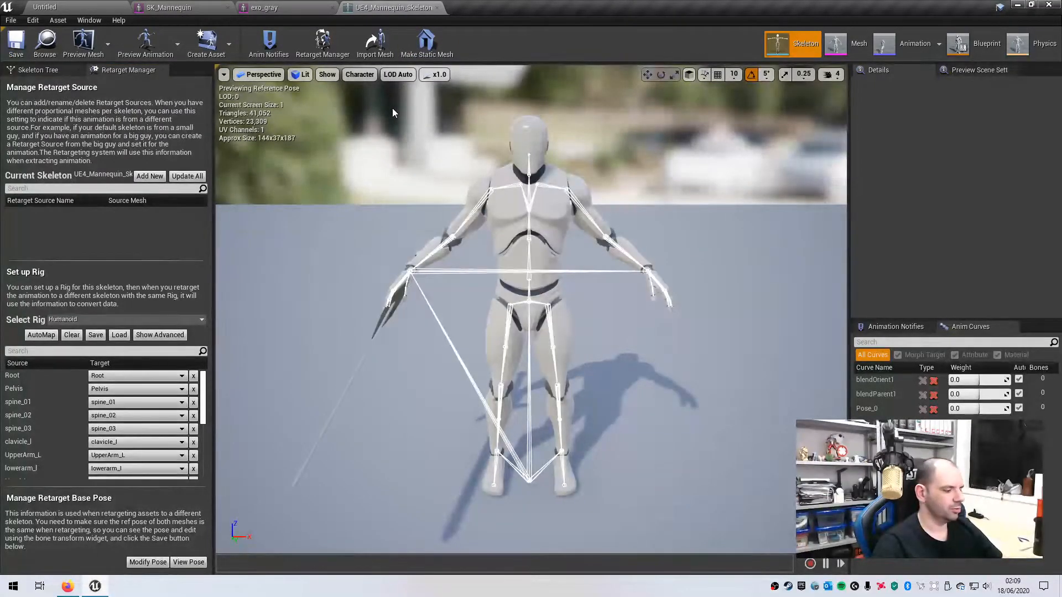
- Assign the Humanoid rig to exo_gray_Skeleton in the Retarget Manager
left_click(275, 7)
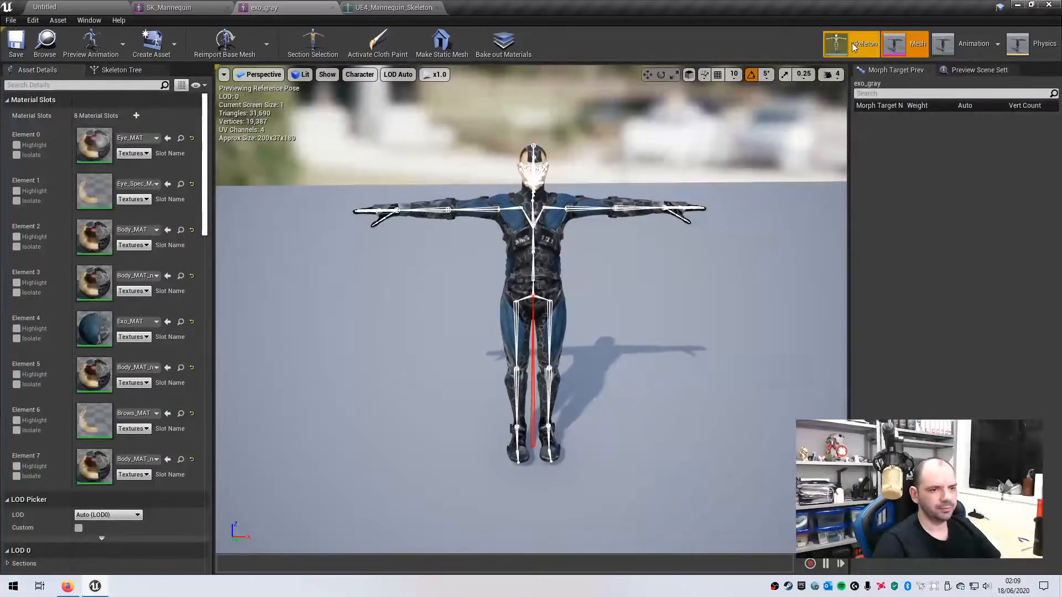
left_click(856, 40)
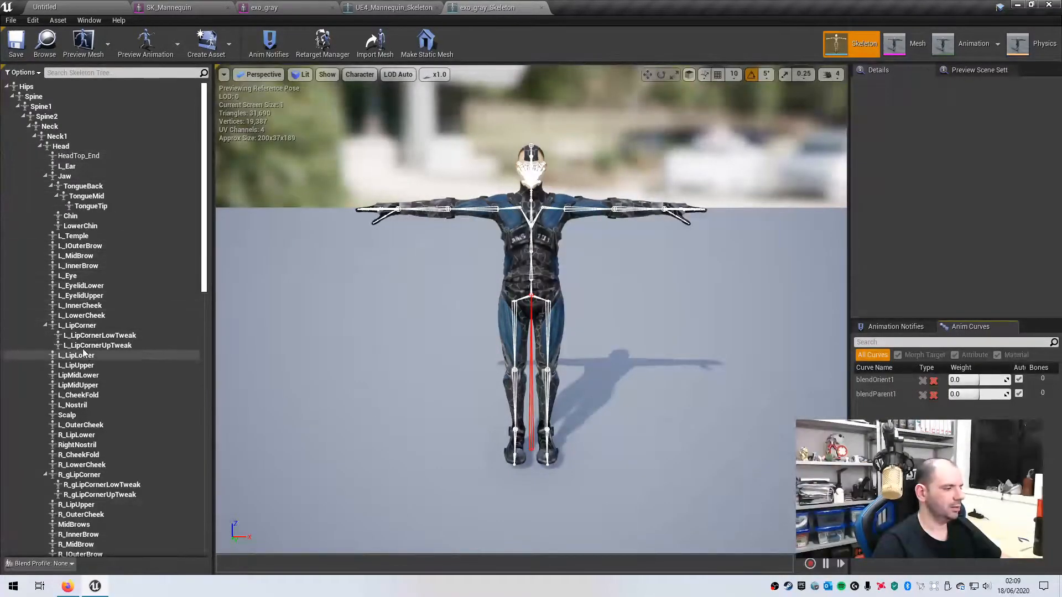
left_click(324, 43)
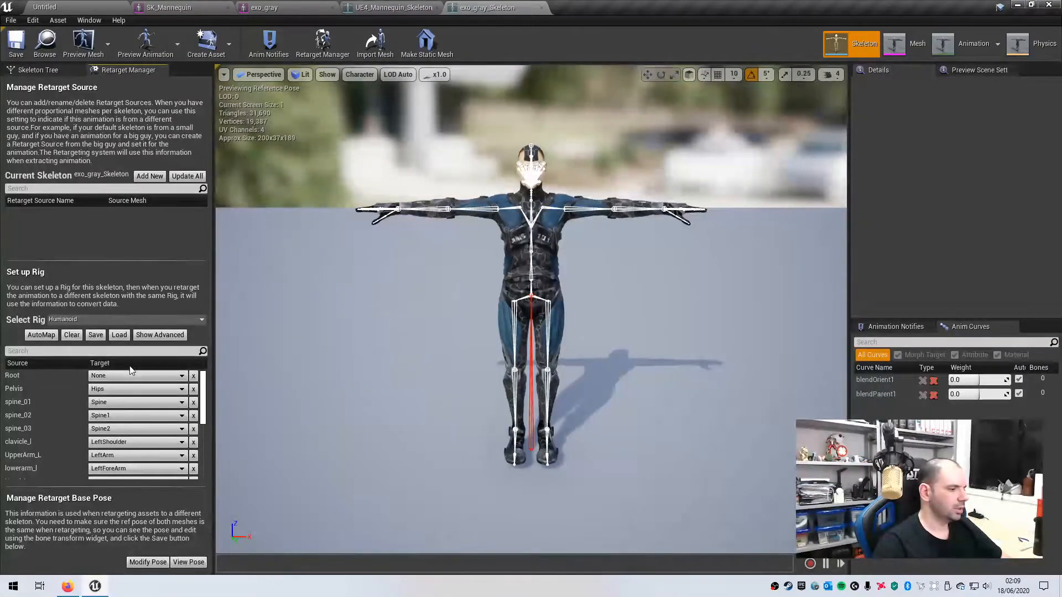
left_click(84, 318)
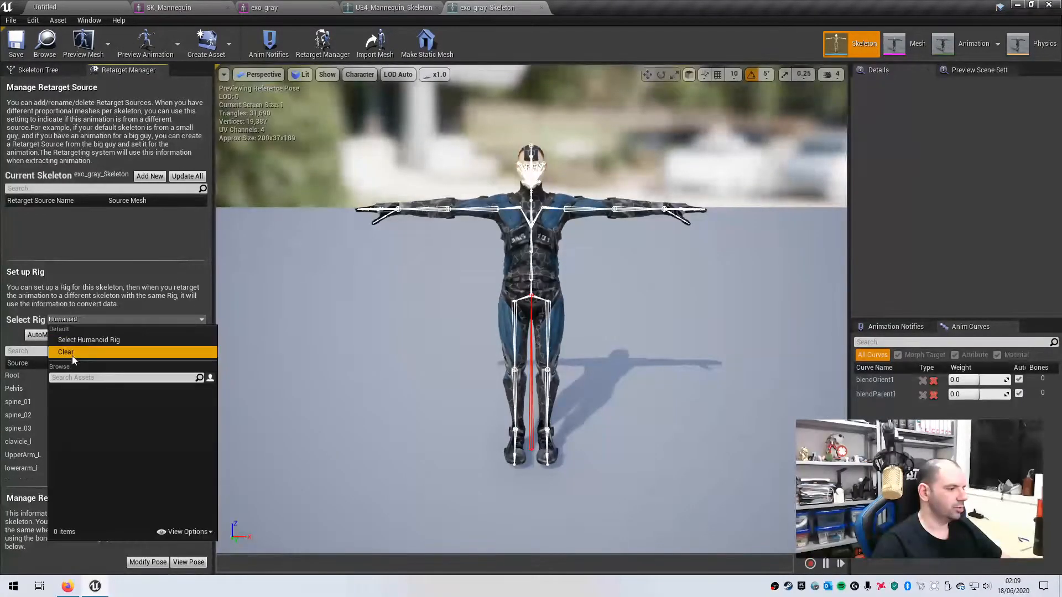
left_click(81, 340)
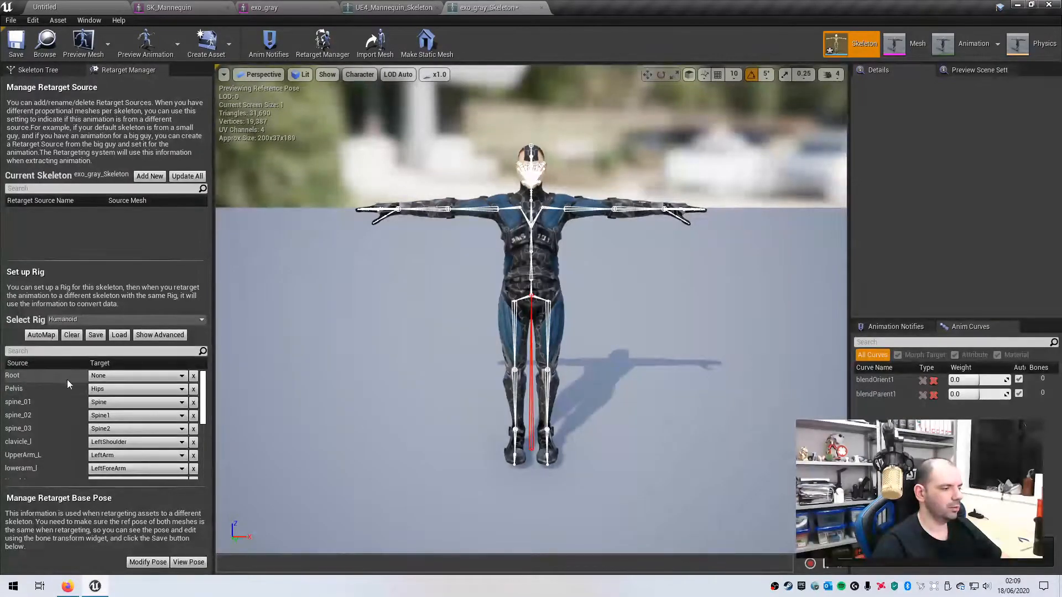
- Review the exo_gray bone mappings, including advanced finger and twist bones, then show base bones
left_click_drag(205, 409, 207, 380)
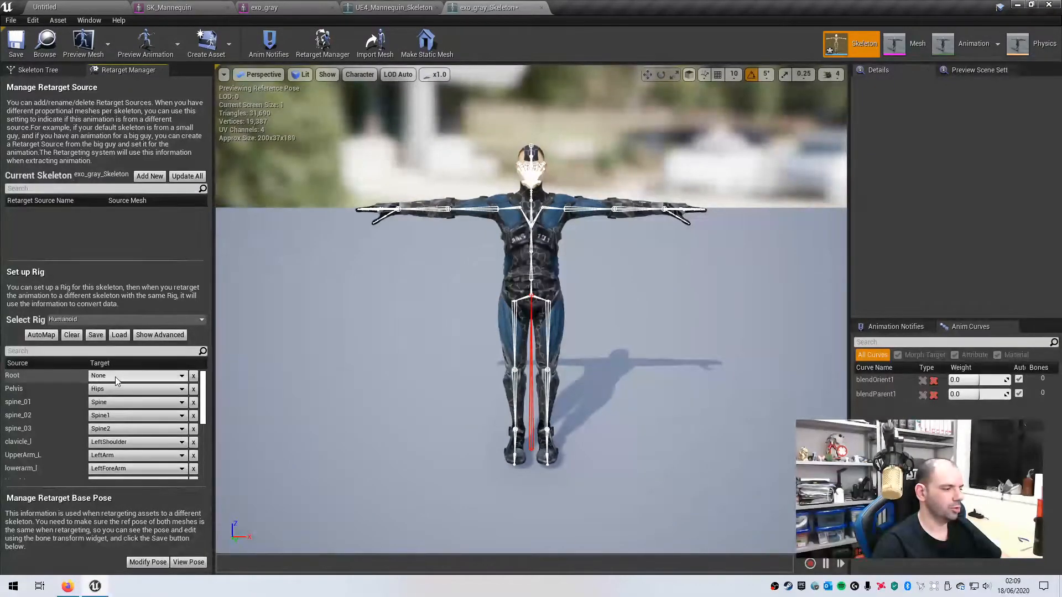
scroll(204, 406, "down", 5)
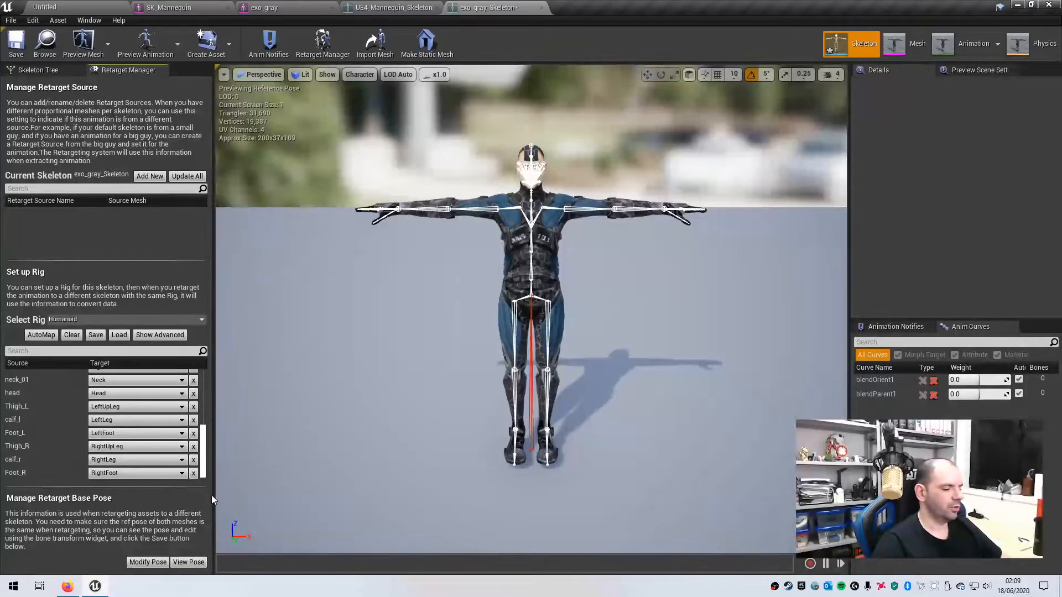
left_click_drag(205, 460, 211, 386)
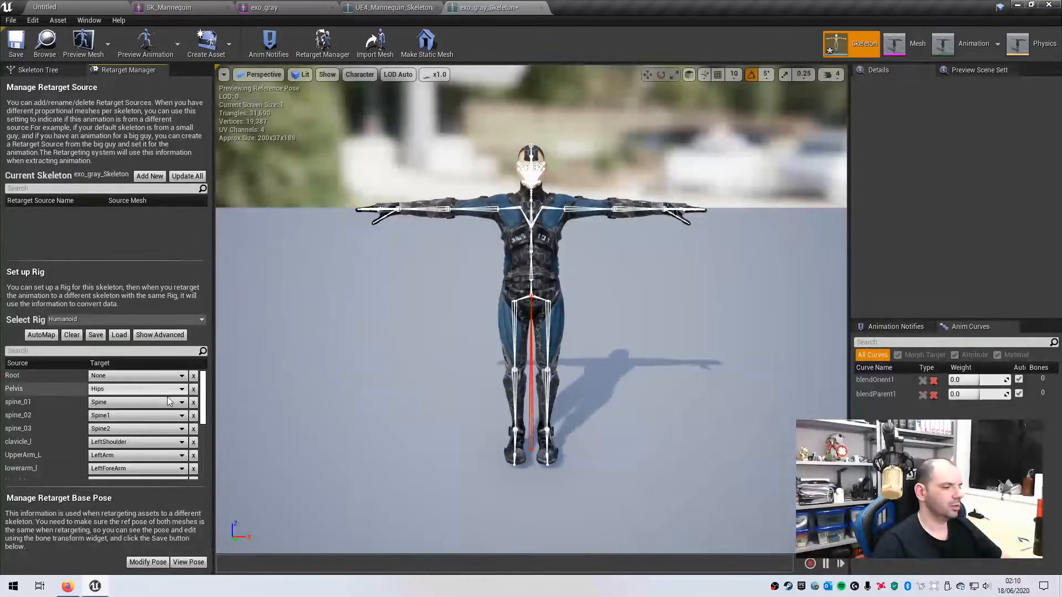
mouse_move(205, 401)
left_mouse_down()
mouse_move(207, 463)
mouse_move(211, 384)
left_mouse_up()
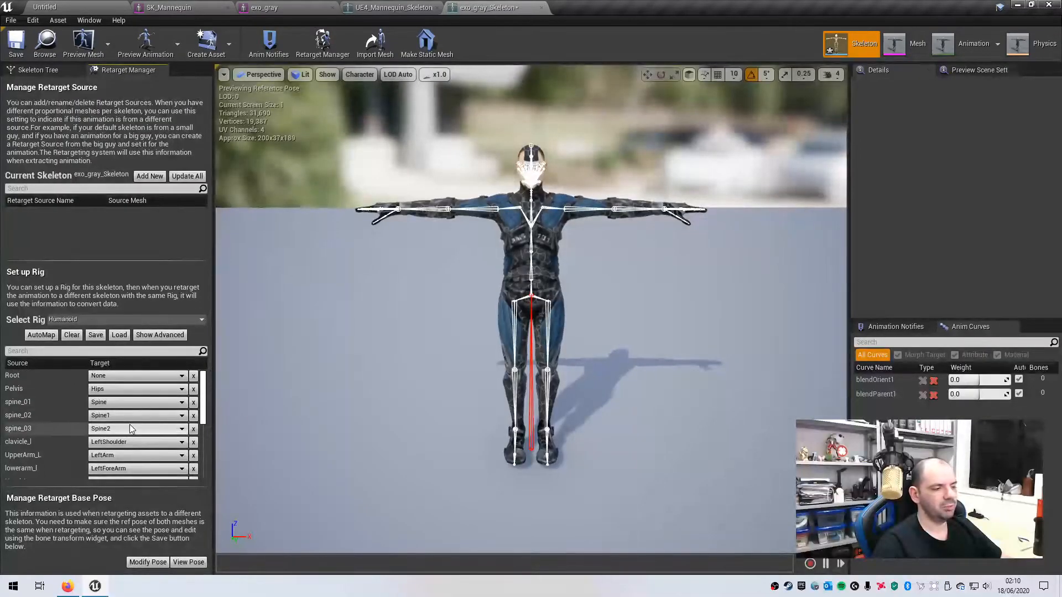
left_click(159, 335)
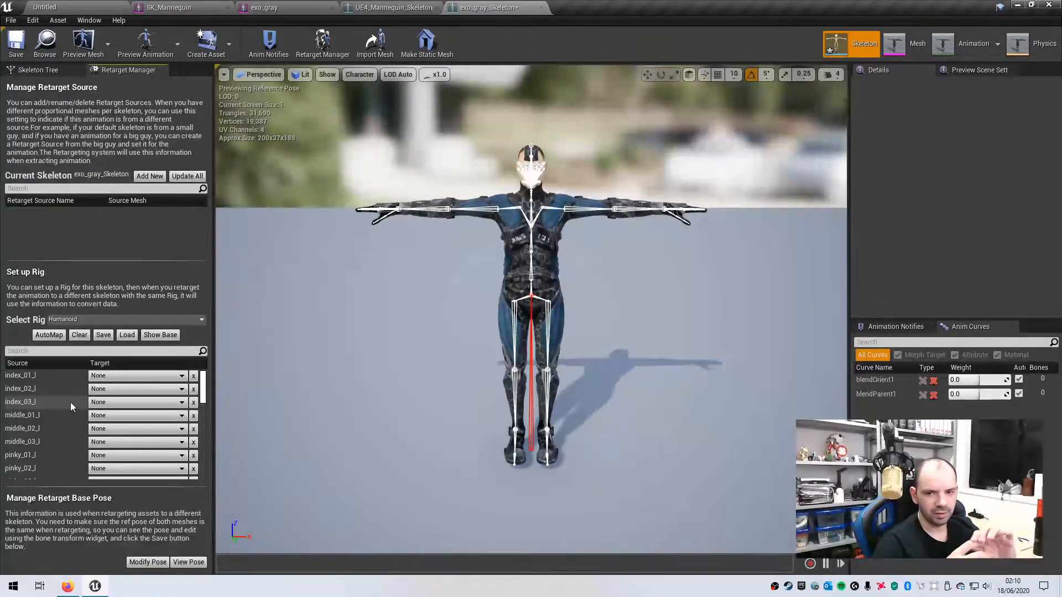
left_click_drag(203, 390, 203, 354)
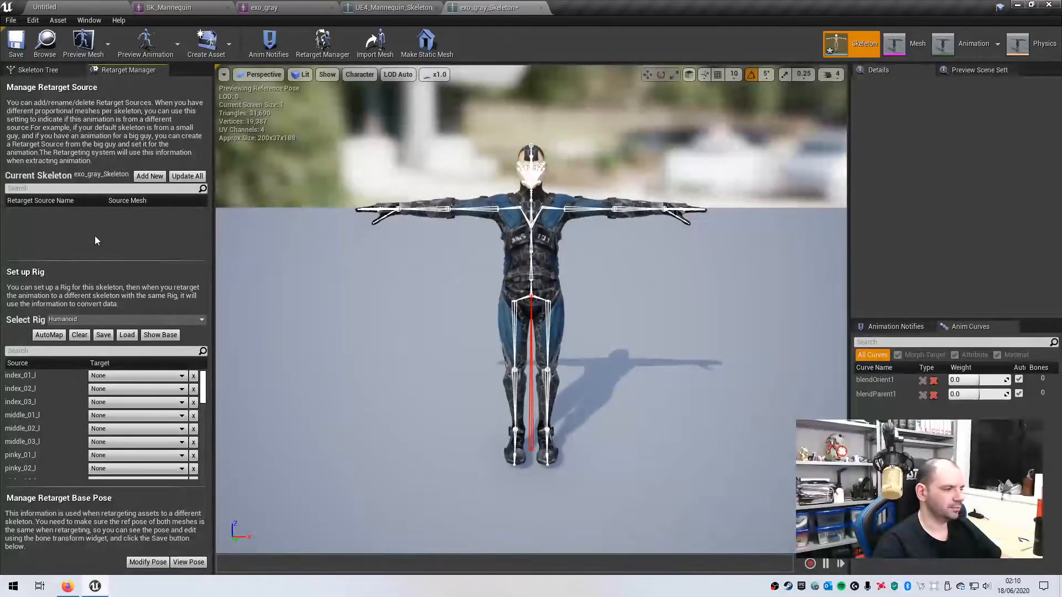
left_click(164, 335)
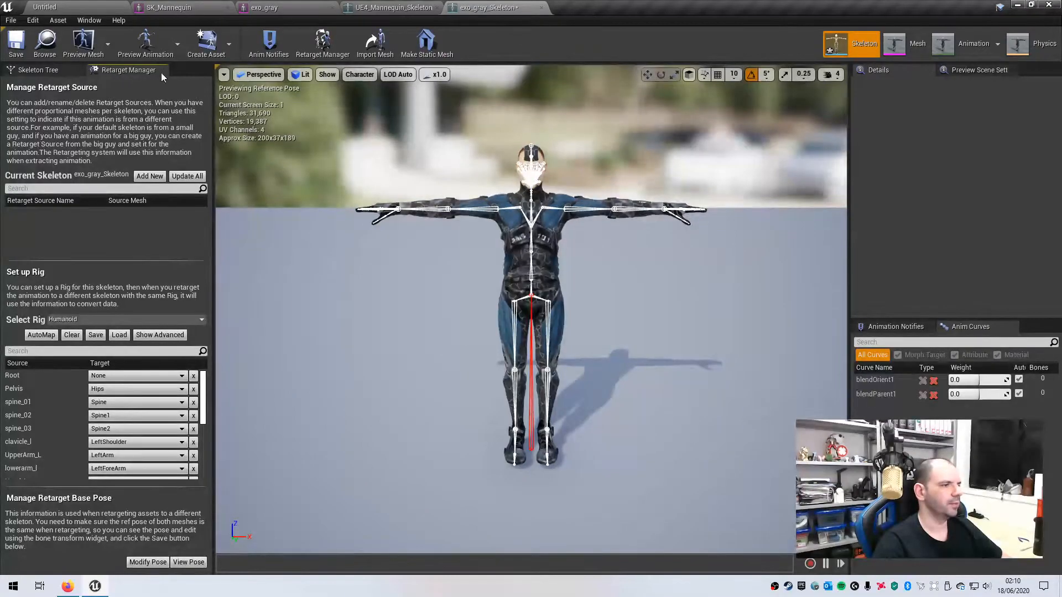
- Open the Mannequin's ThirdPersonWalk animation and dock its editor into the main window
left_click(61, 8)
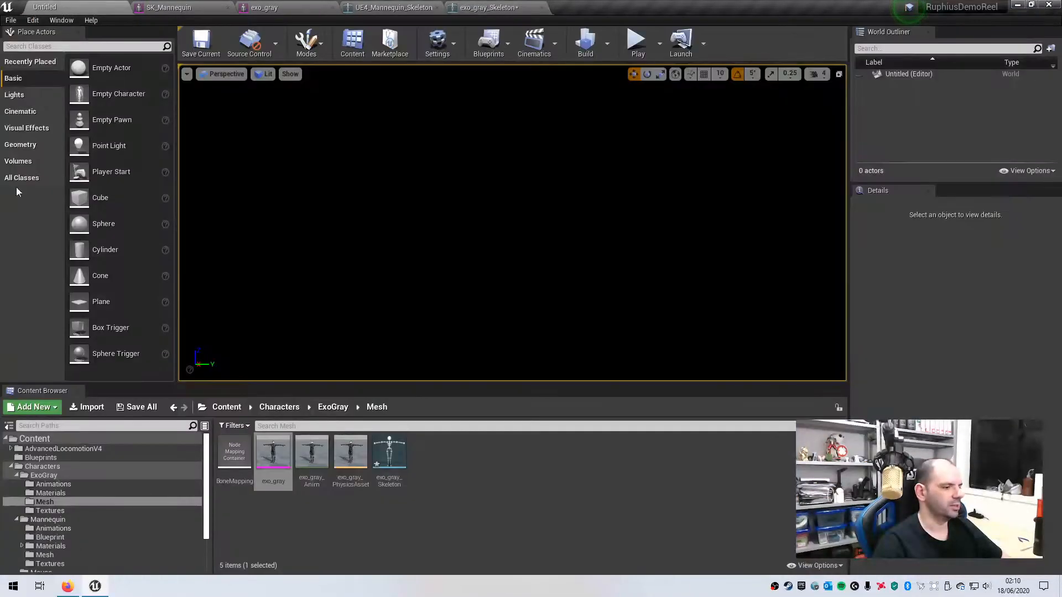
left_click_drag(206, 478, 207, 511)
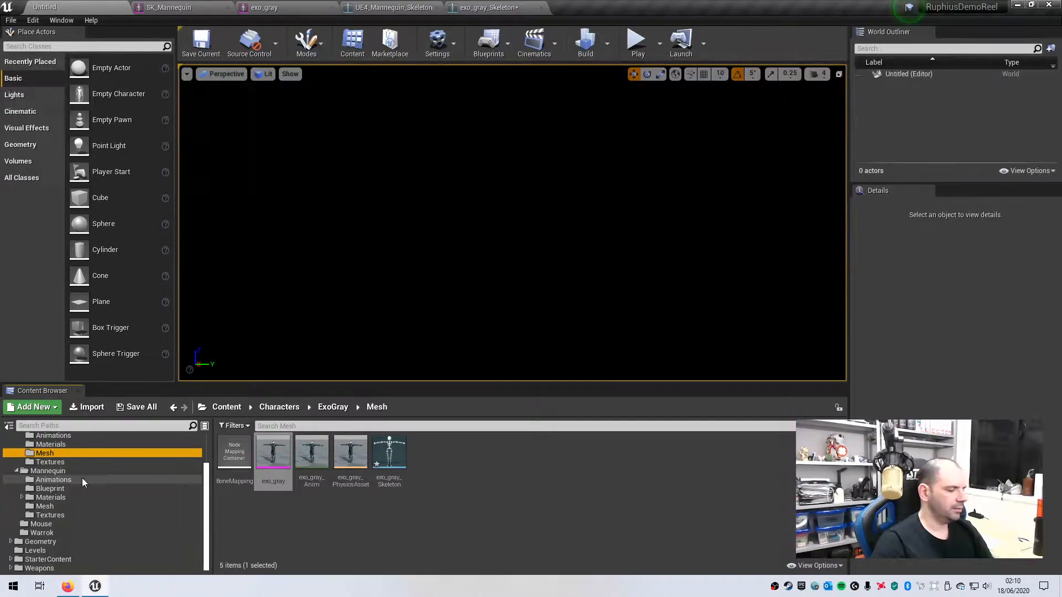
left_click(61, 481)
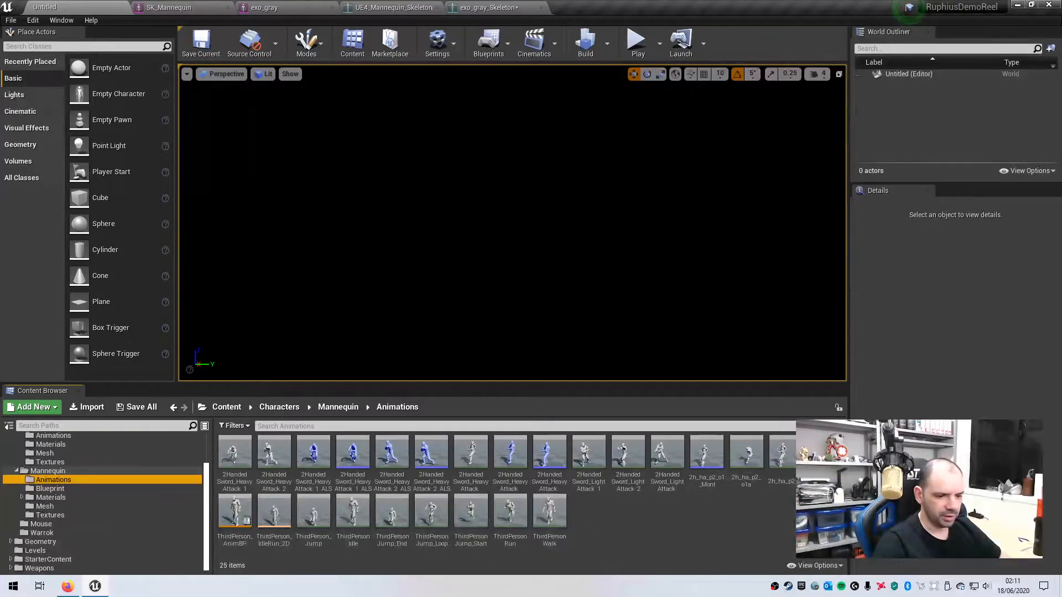
double_click(549, 509)
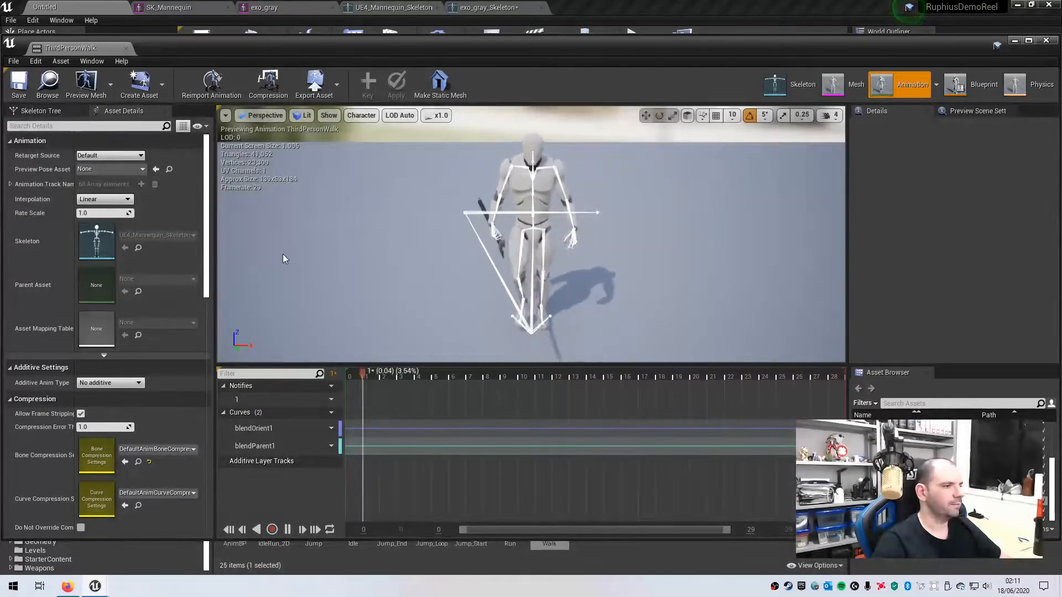
left_click_drag(71, 48, 587, 10)
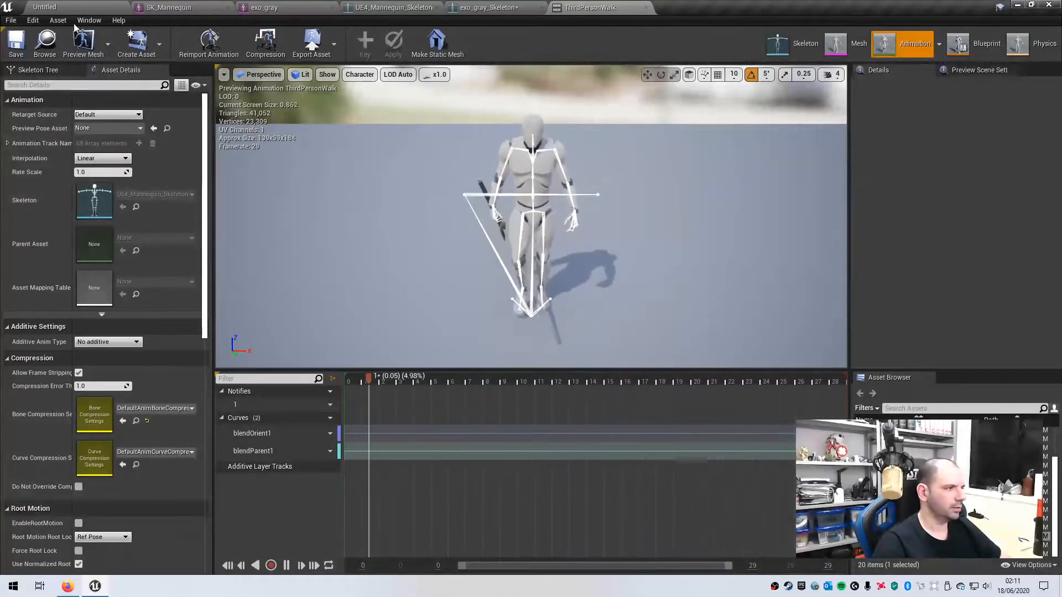
- Show the ExoGray Animations folder in the level editor's Content Browser
left_click(72, 7)
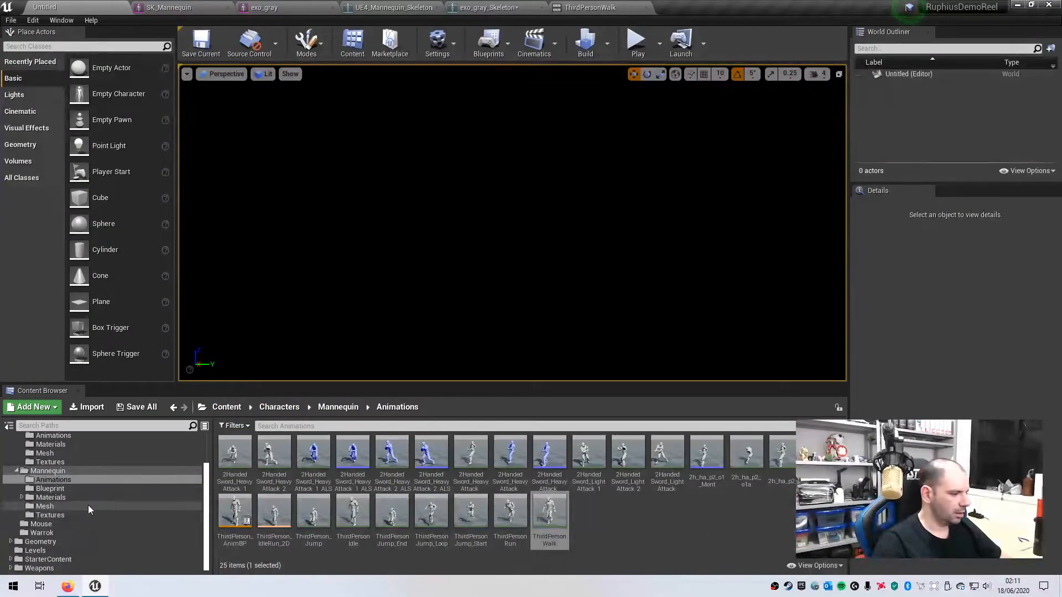
scroll(89, 492, "up", 2)
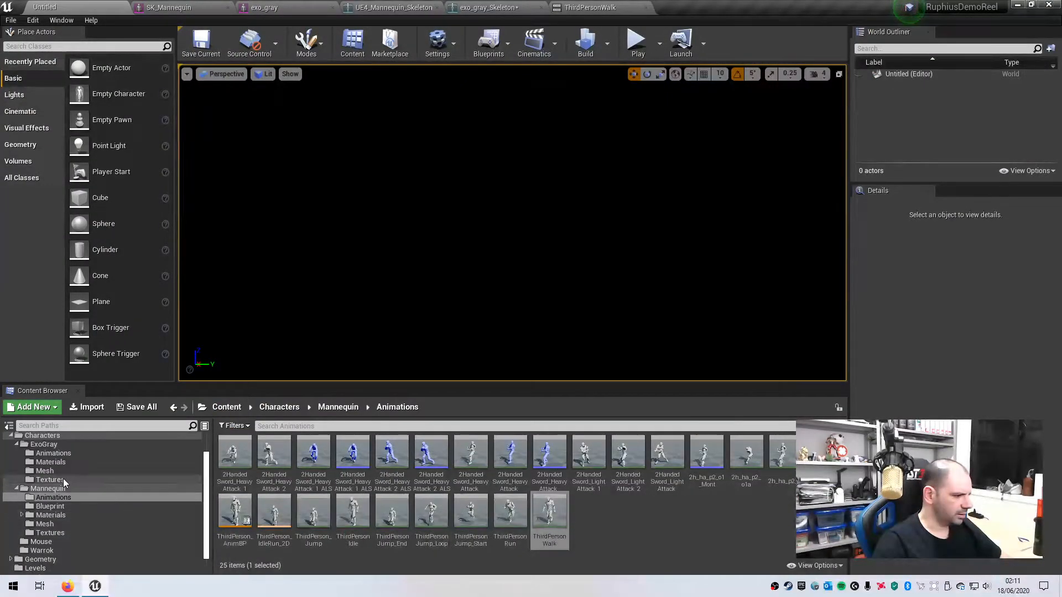
left_click(54, 453)
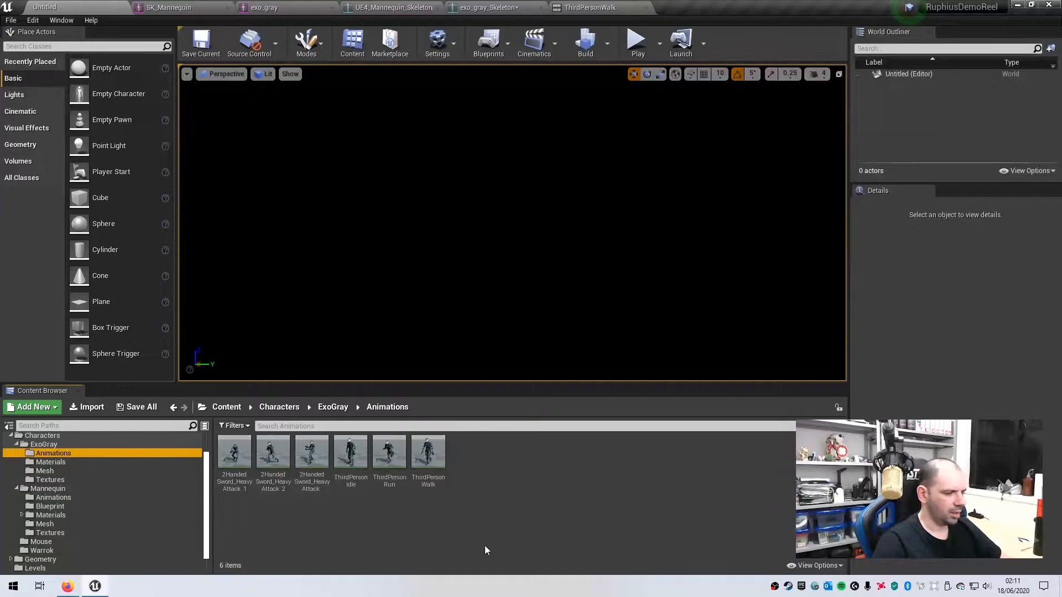
- Open ExoGray's ThirdPersonWalk, watch the walk from the side, and pause it
left_click(426, 450)
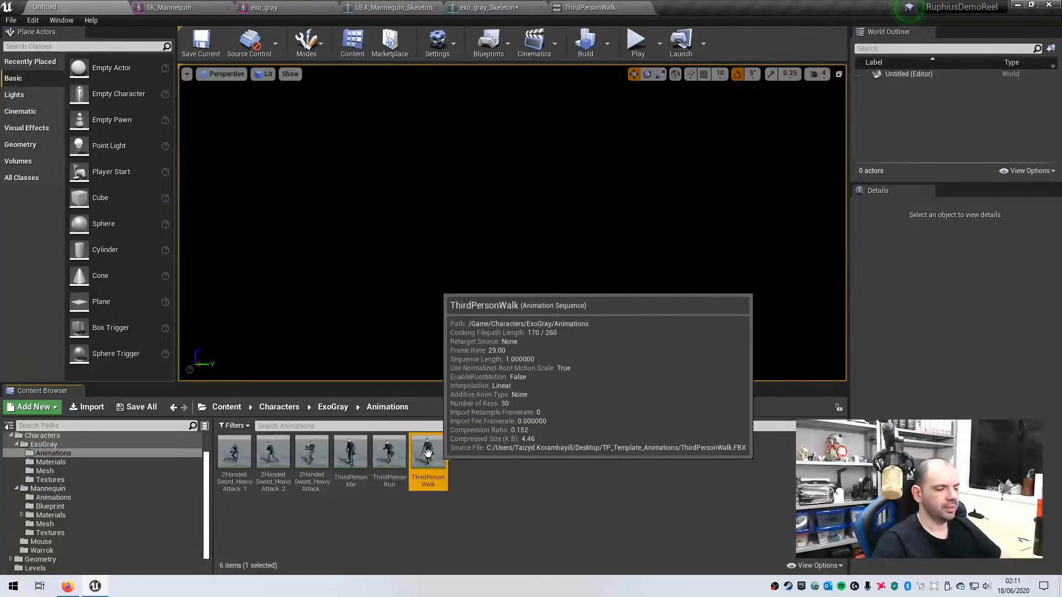
double_click(428, 452)
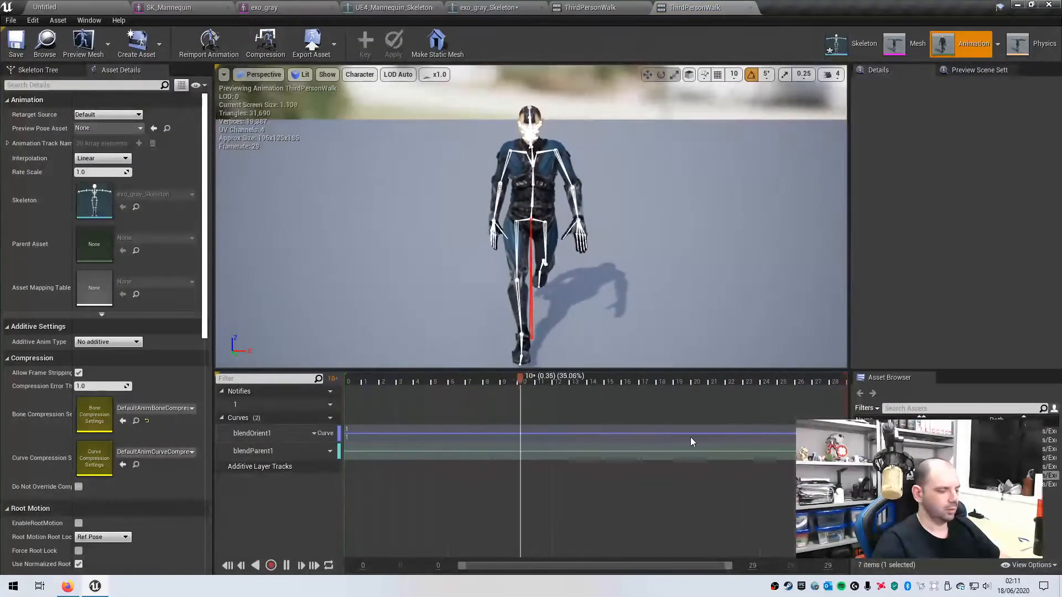
left_click_drag(663, 284, 470, 255, "alt")
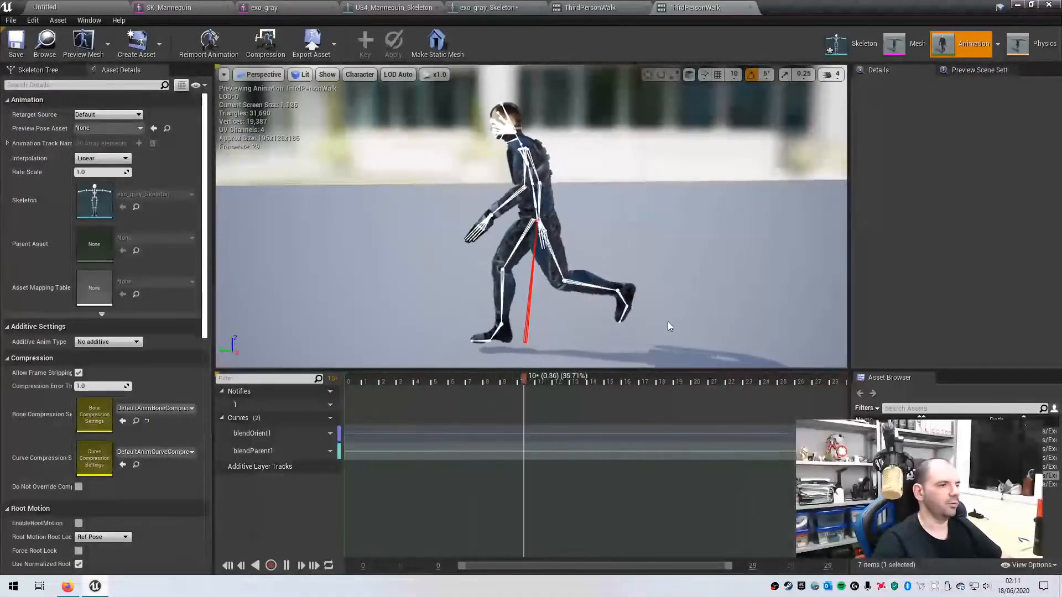
left_click(287, 566)
- Check the Mixamo character page in Firefox, then go back to the level editor
left_click(67, 586)
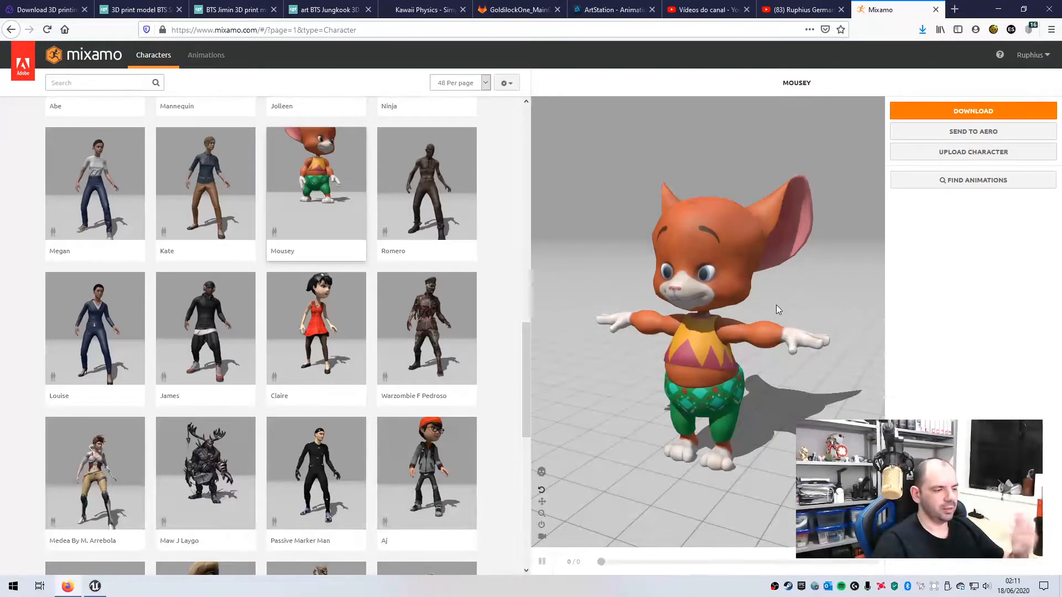
left_click(95, 587)
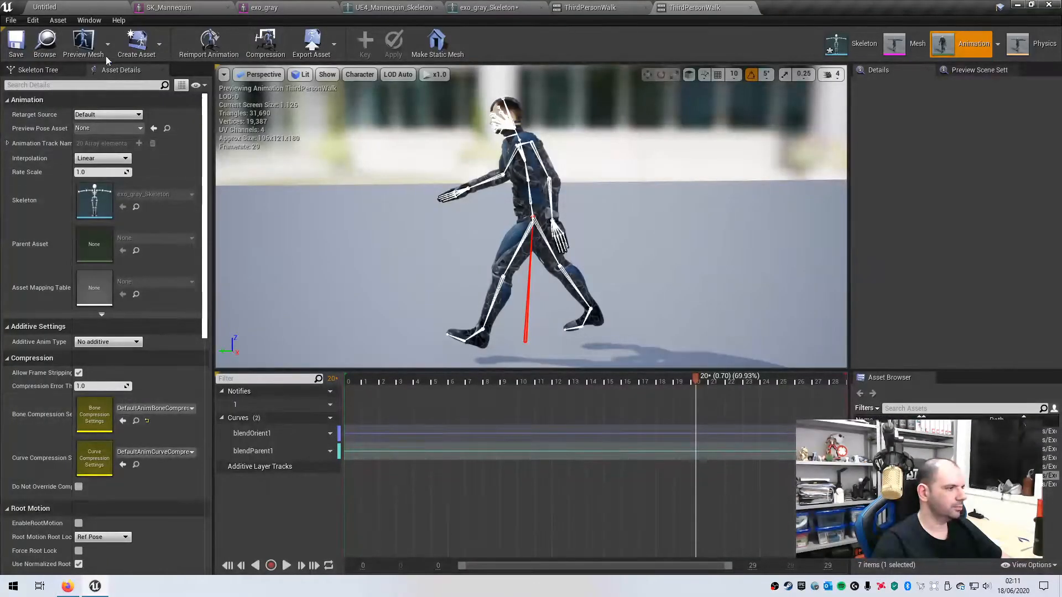
left_click(55, 8)
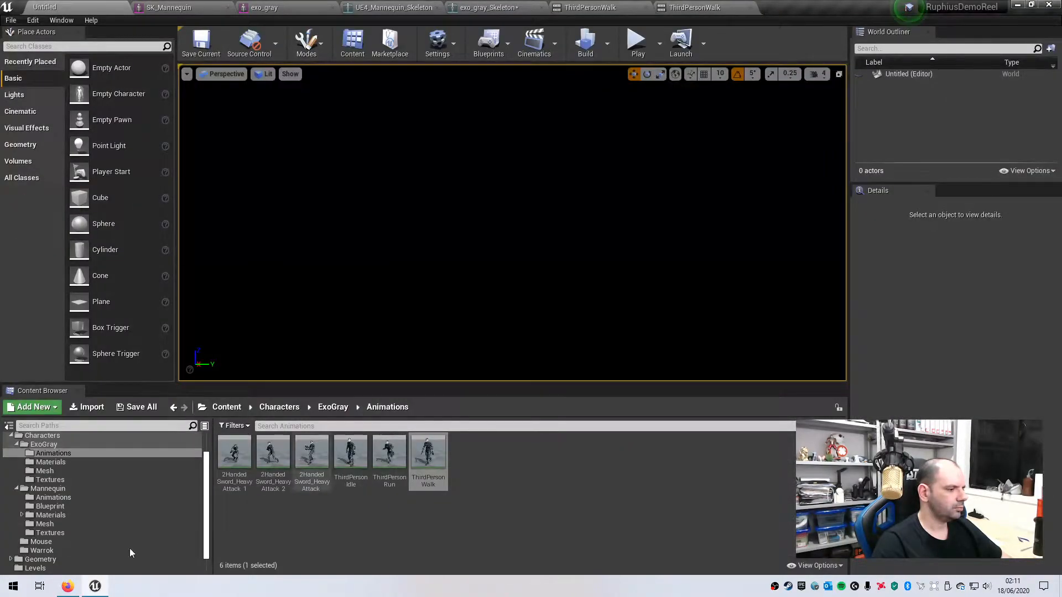
- Import the Ch14_nonPBR FBX into the Mouse folder with Skeleton left as None
left_click(60, 544)
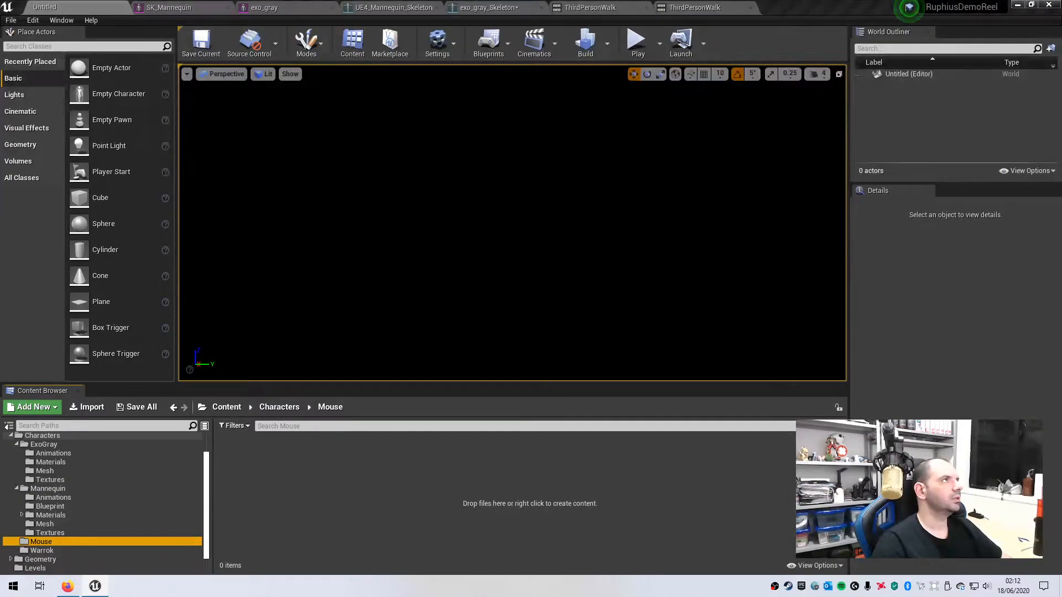
left_click_drag(371, 171, 442, 492)
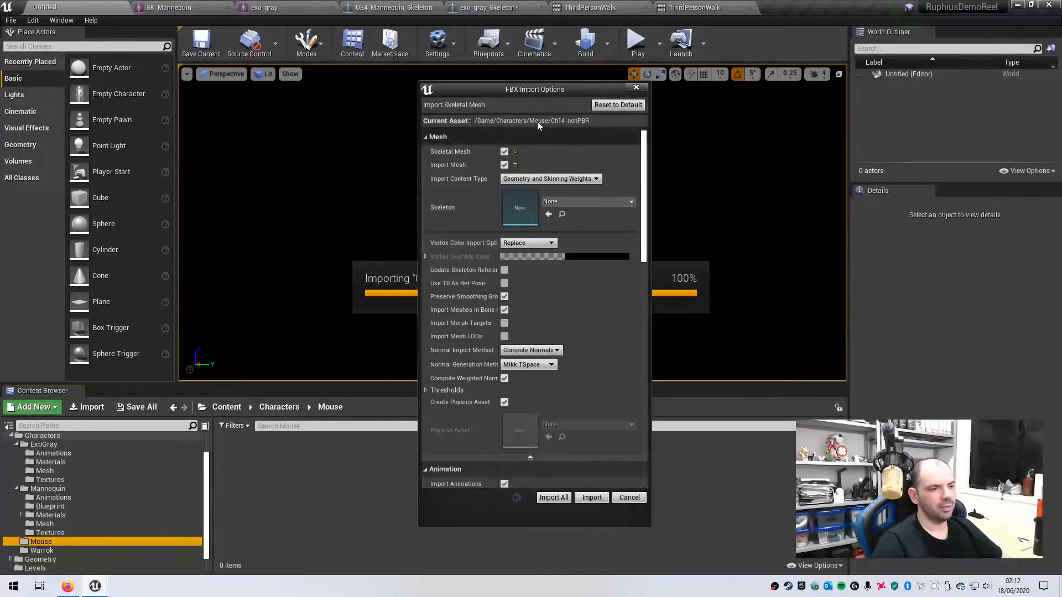
left_click_drag(494, 89, 436, 89)
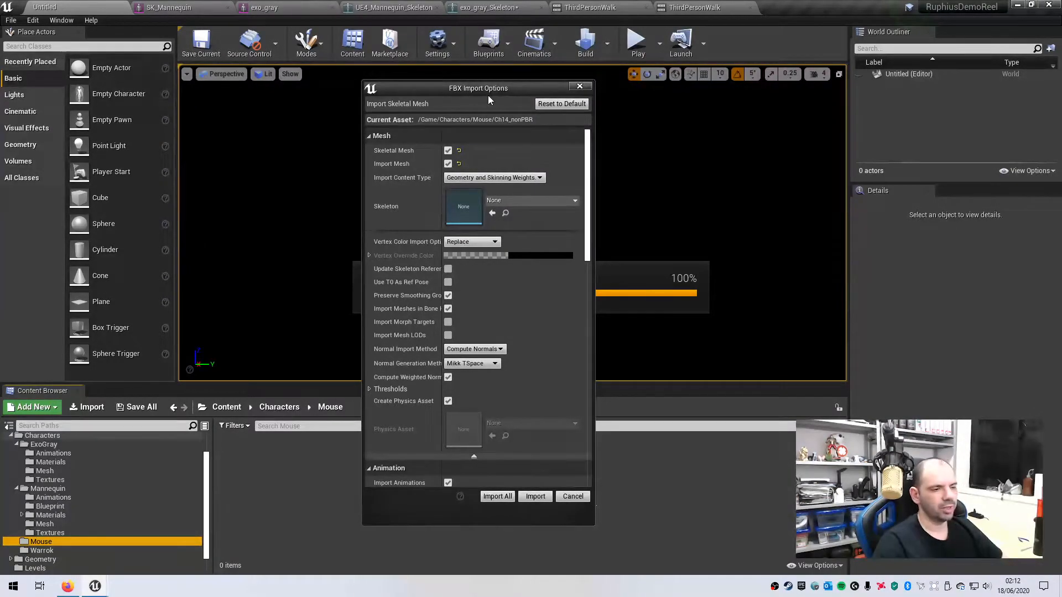
left_click(574, 200)
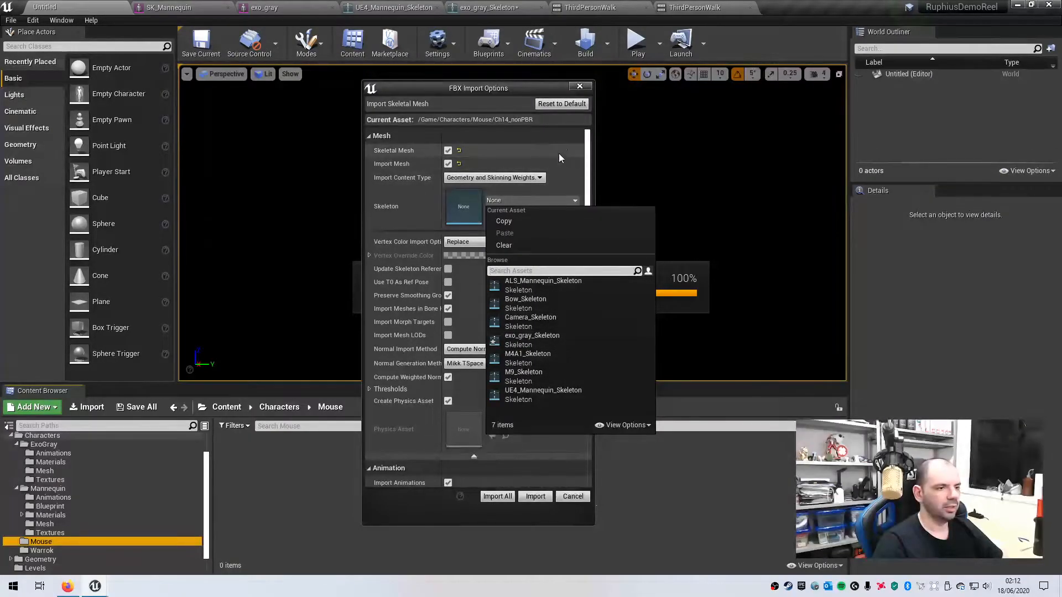
left_click(413, 213)
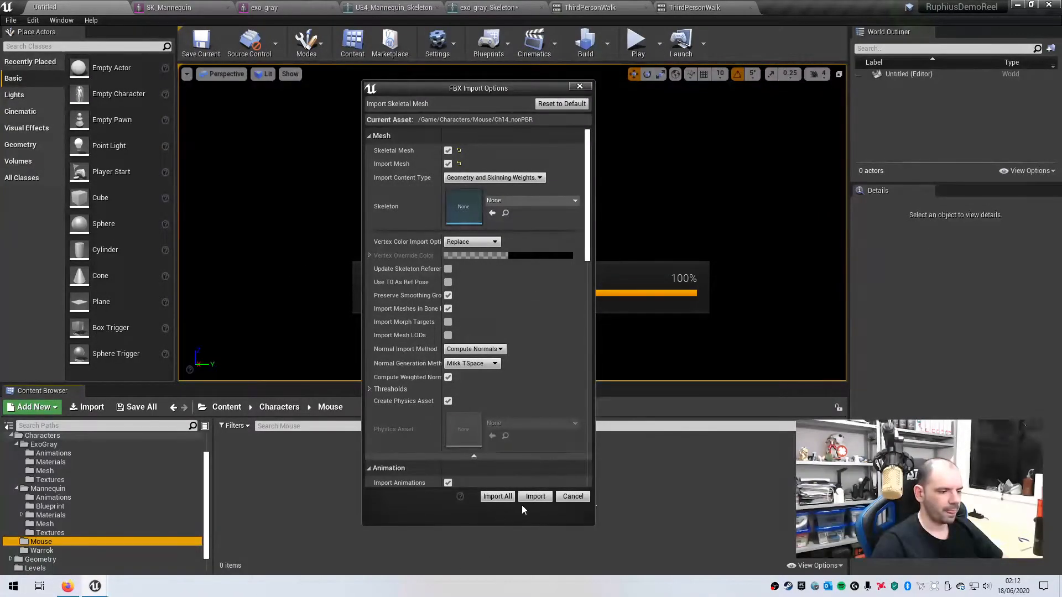
left_click(534, 497)
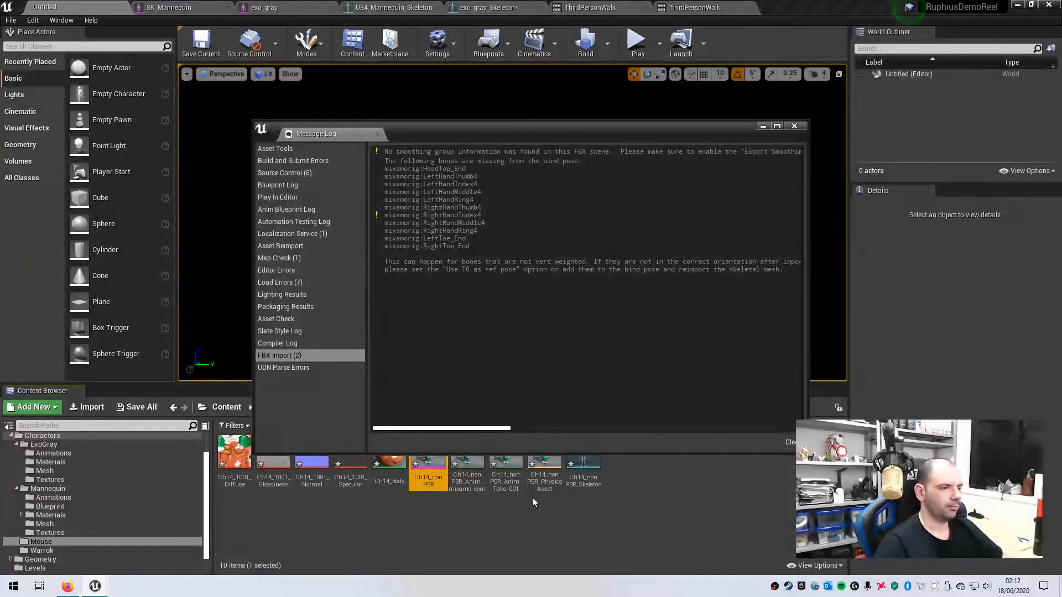
- Close the message log, open Ch14_nonPBR, orbit around the mouse, then open its skeleton
left_click(795, 126)
left_click(680, 459)
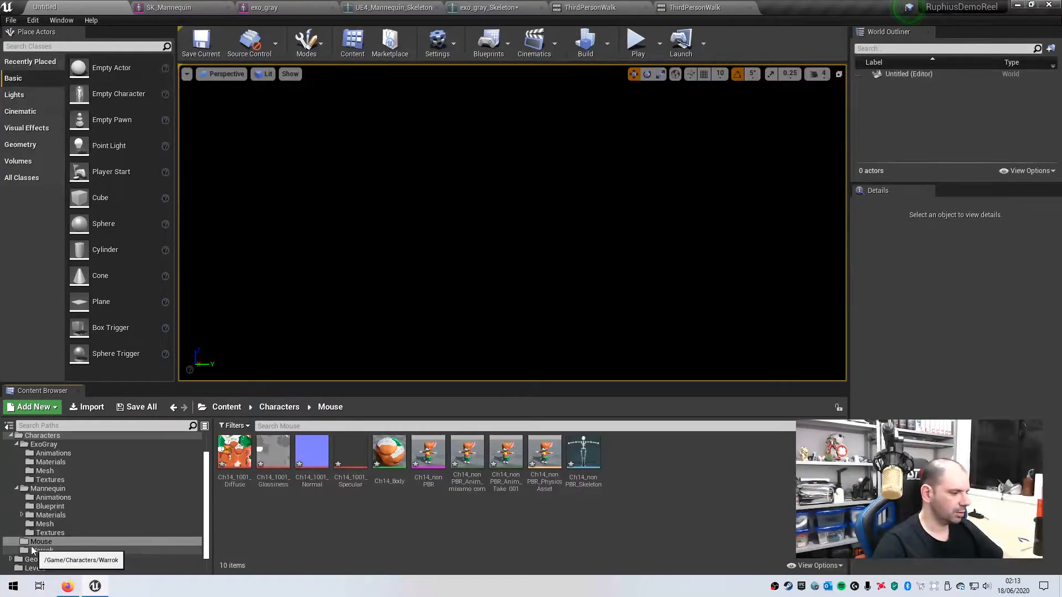
double_click(427, 453)
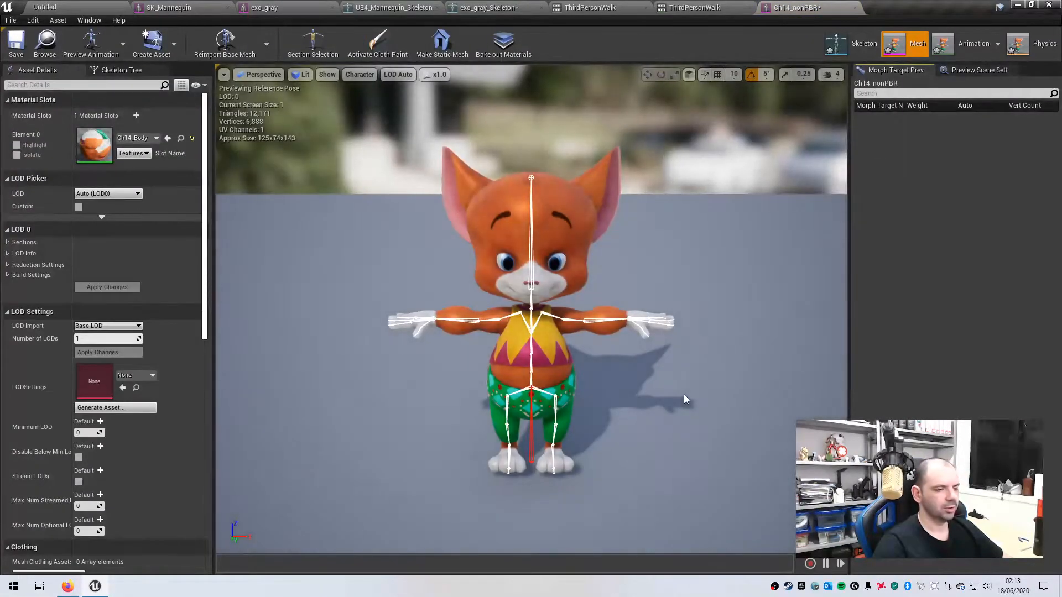
mouse_move(649, 425)
left_mouse_down("alt")
mouse_move(514, 393)
mouse_move(644, 401)
mouse_move(641, 436)
mouse_move(649, 425)
left_mouse_up("alt")
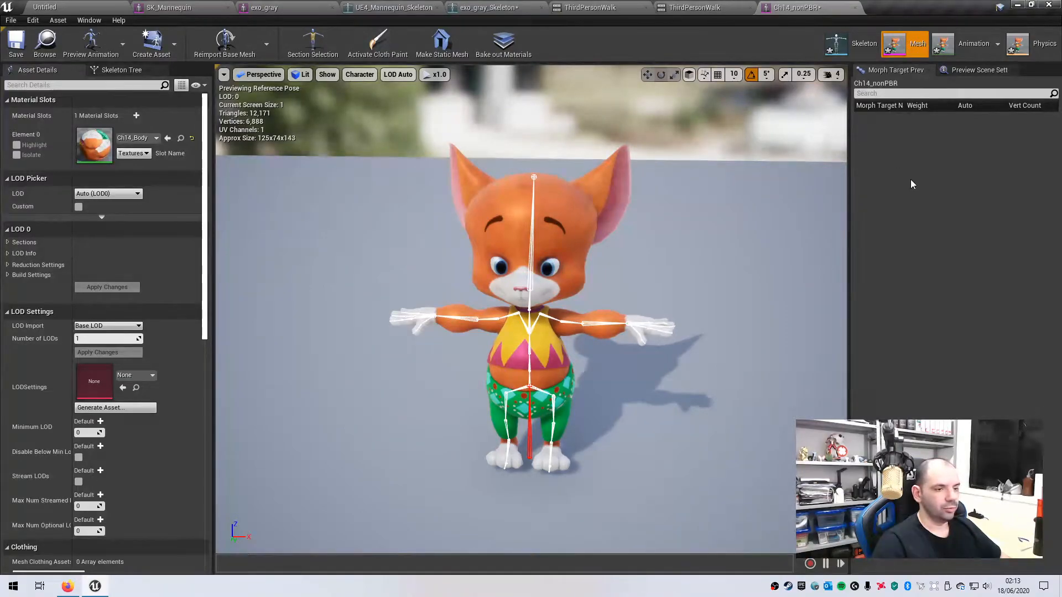
left_click_drag(577, 483, 835, 474, "alt")
left_click_drag(524, 457, 546, 465, "alt")
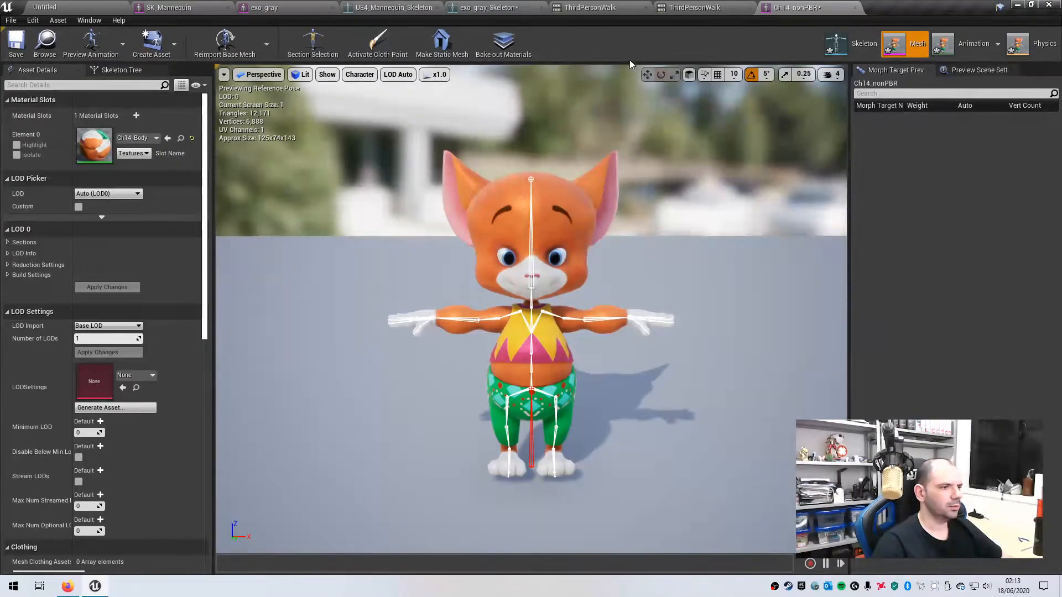
left_click(858, 39)
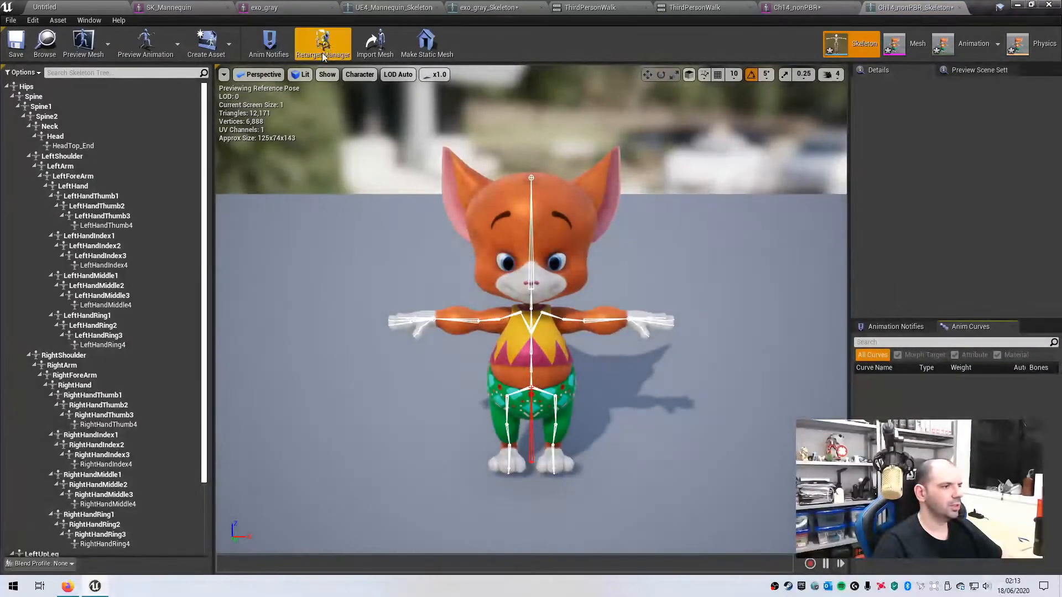
- Assign the Humanoid rig and map Pelvis to Hips and spine_01 to Spine
left_click(322, 43)
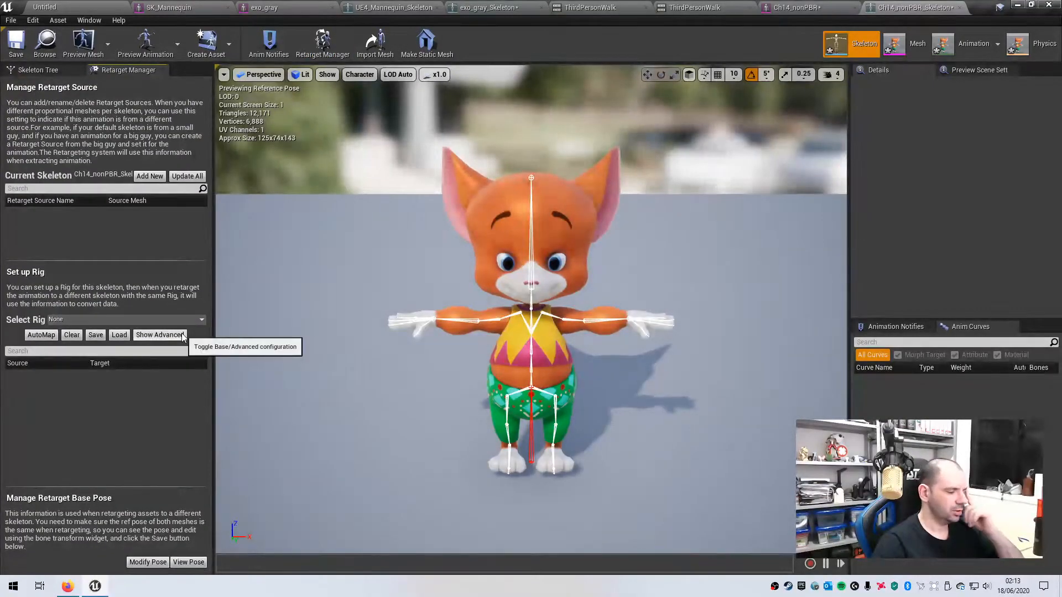
left_click(55, 319)
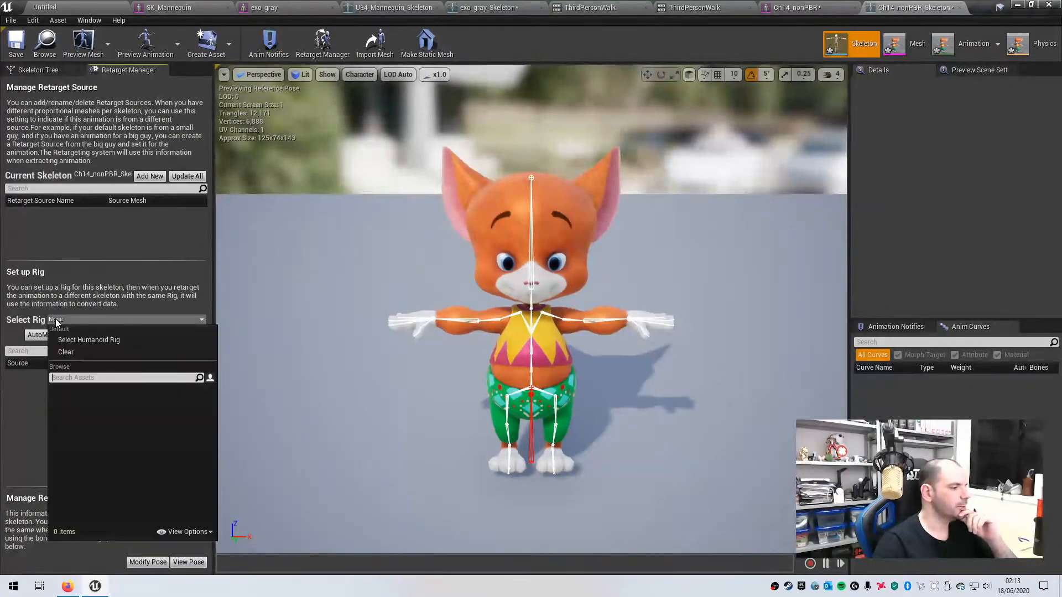
left_click(93, 339)
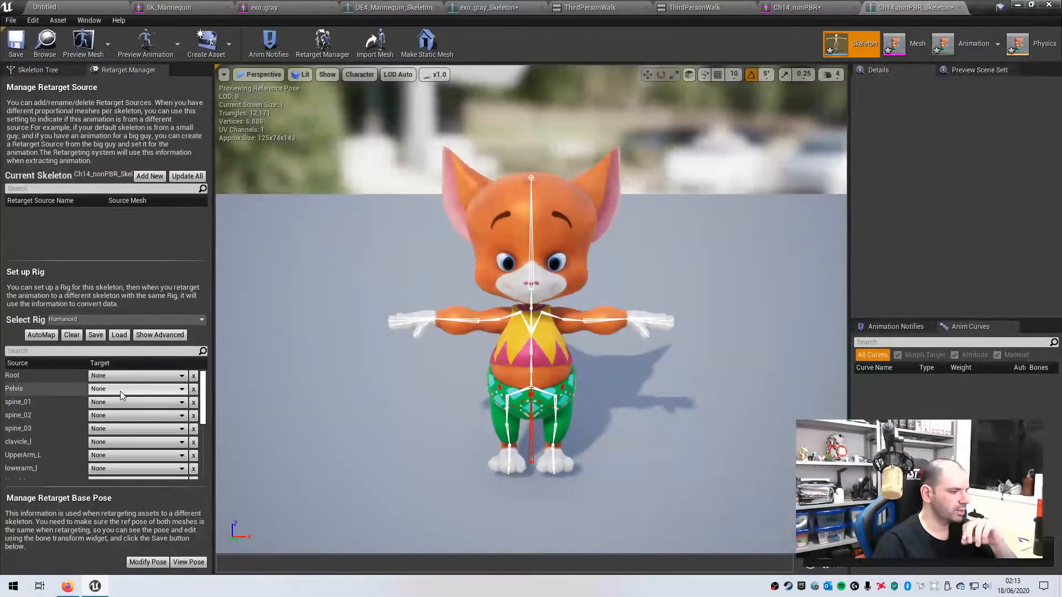
scroll(203, 389, "down", 5)
scroll(204, 387, "up", 5)
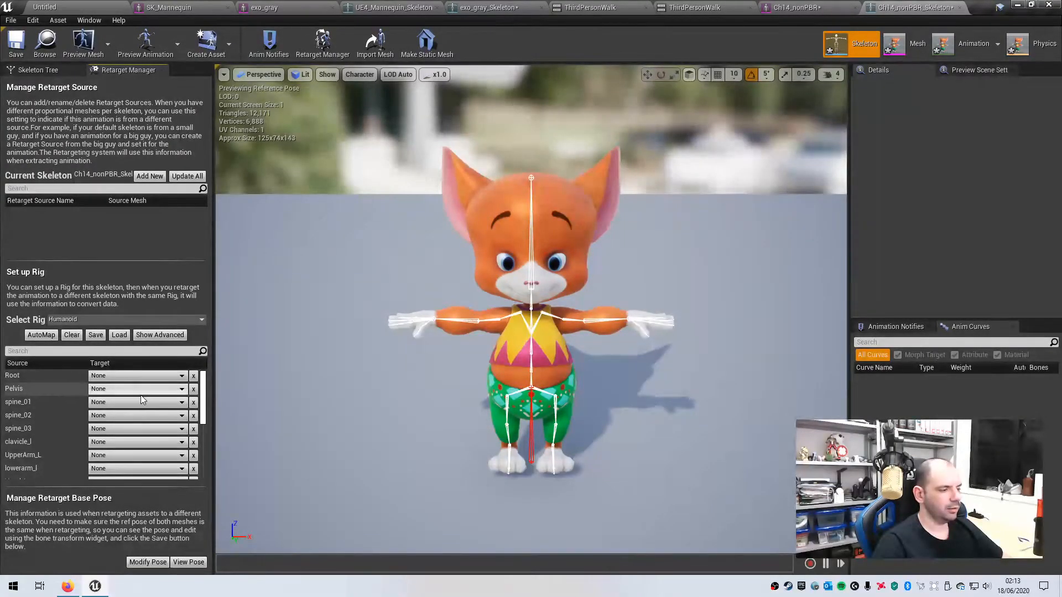
left_click(137, 376)
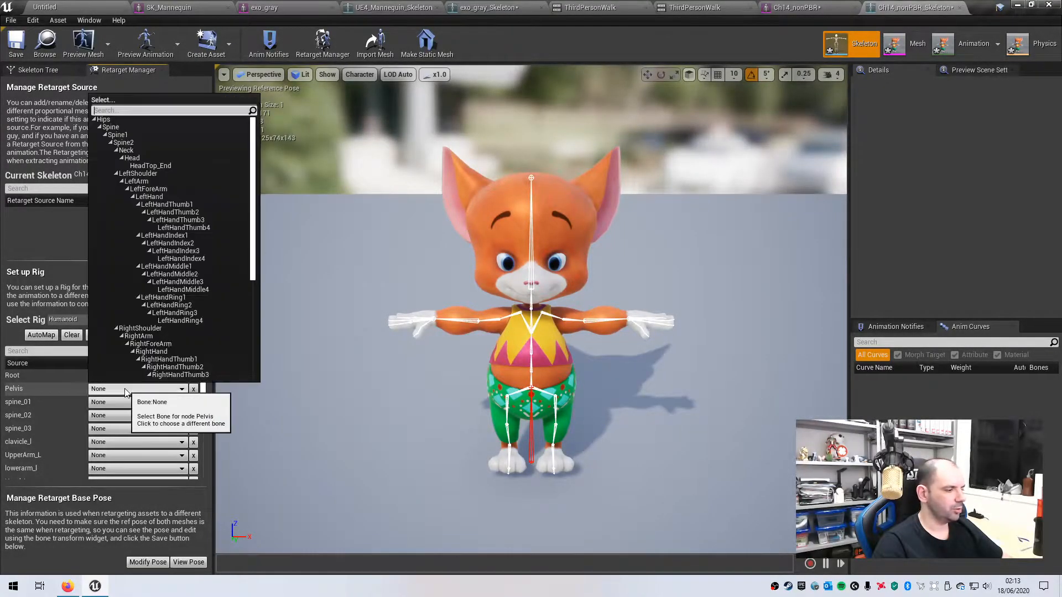
left_click(105, 120)
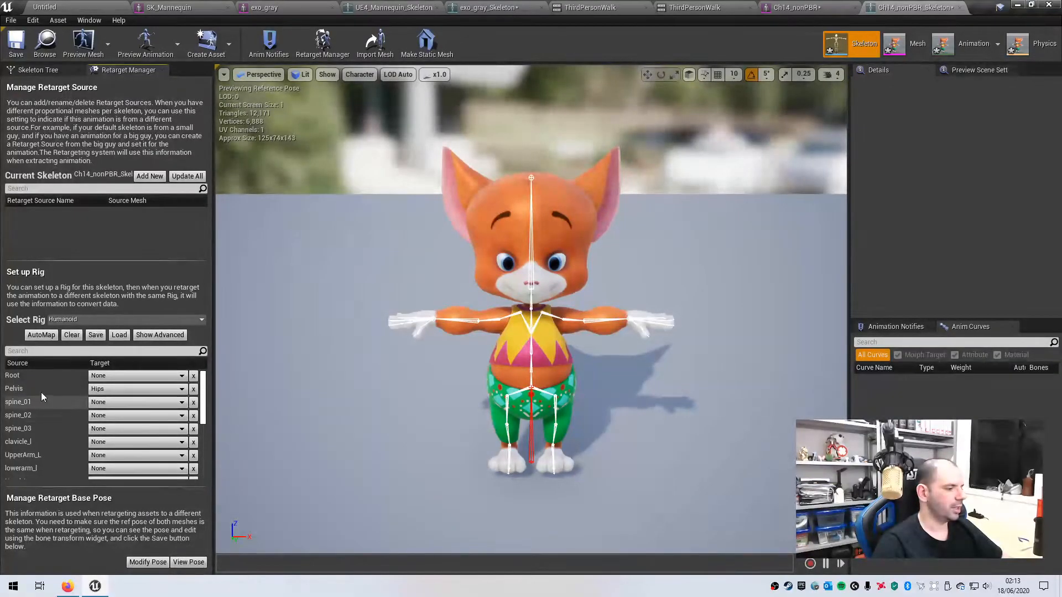
left_click(109, 402)
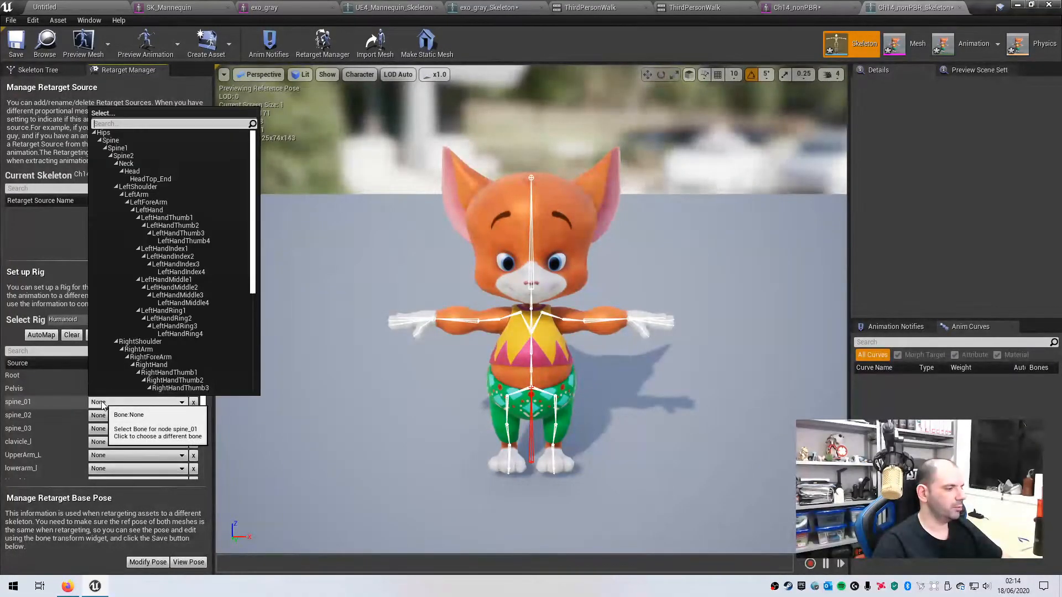
left_click(109, 141)
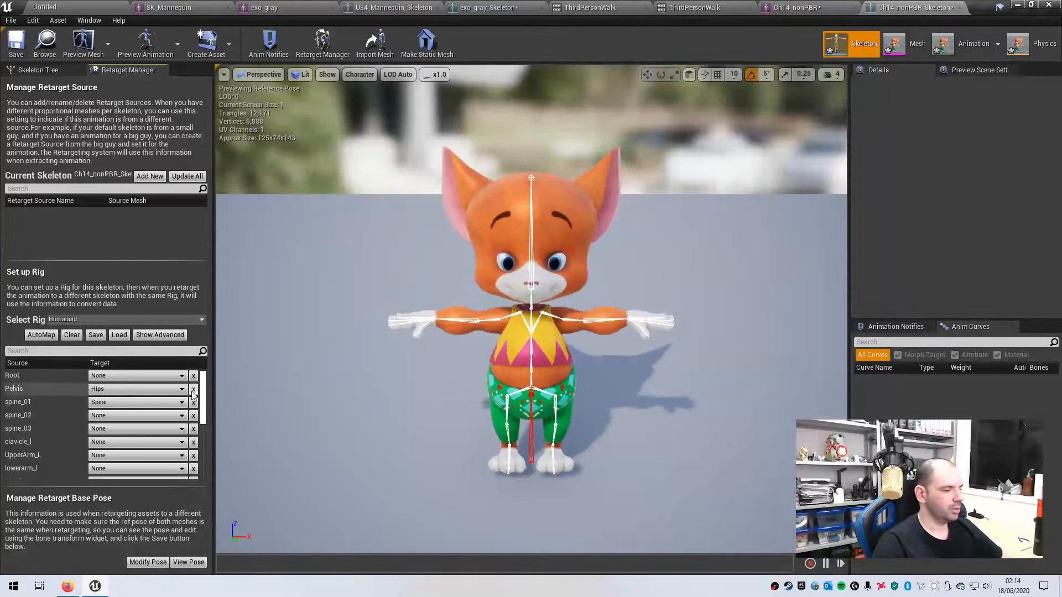
- Load the saved bone mapping for the remaining bones, save the skeleton, and close it
left_click(116, 336)
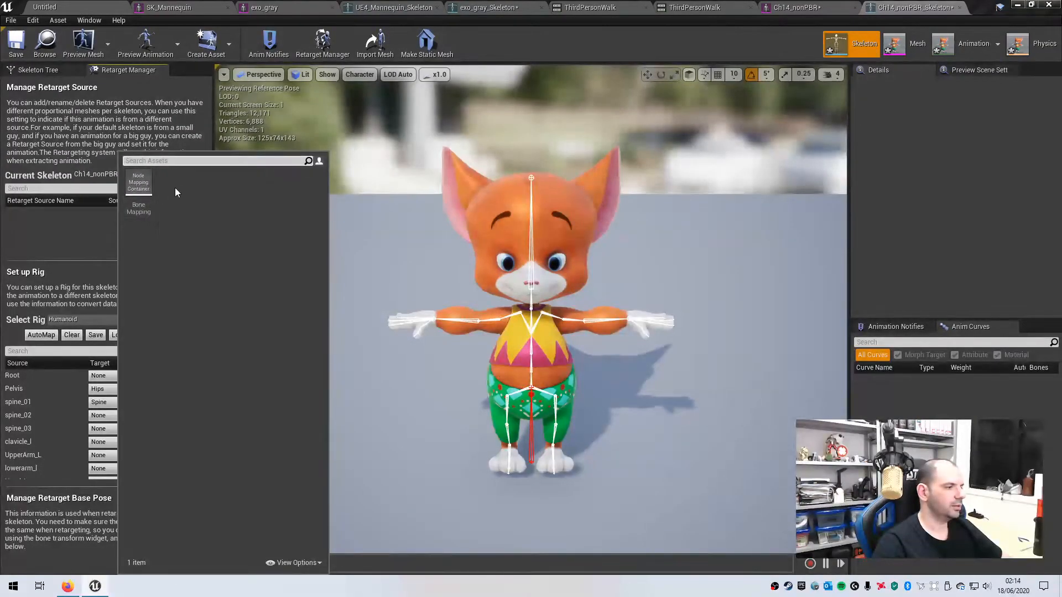
left_click(139, 179)
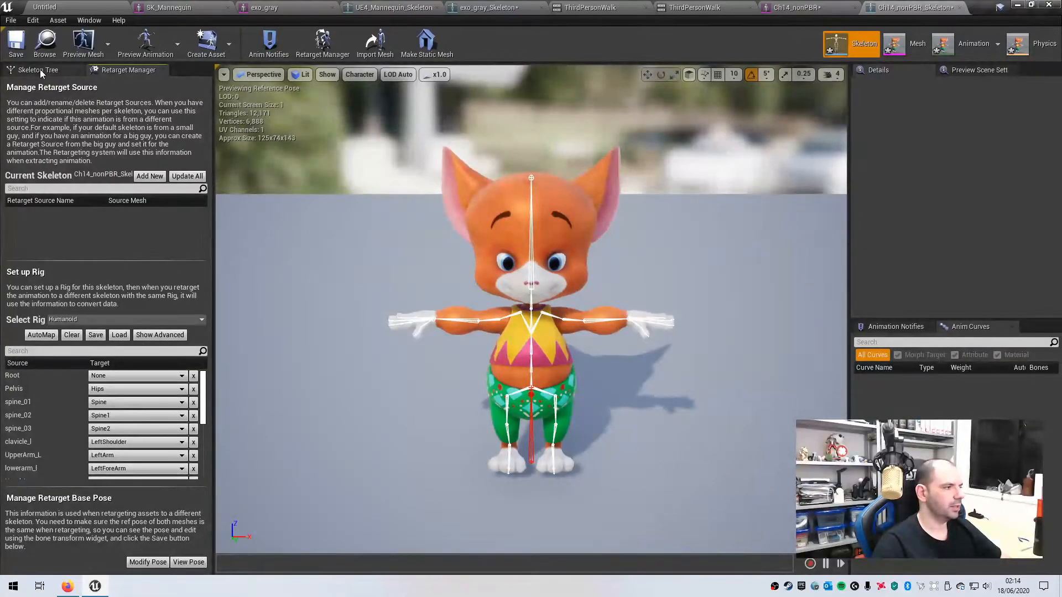
left_click(12, 41)
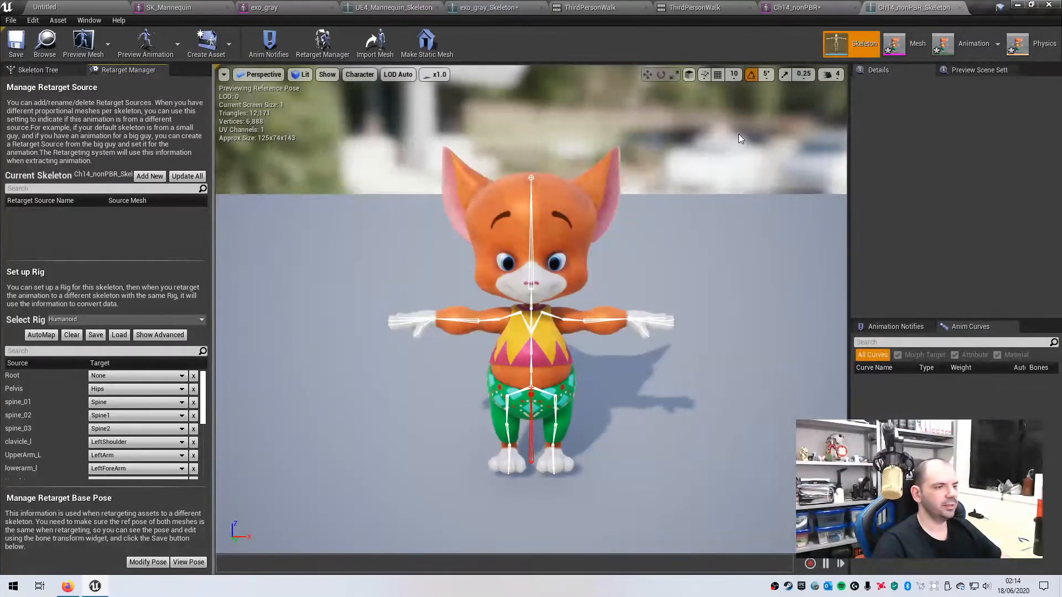
left_click(960, 8)
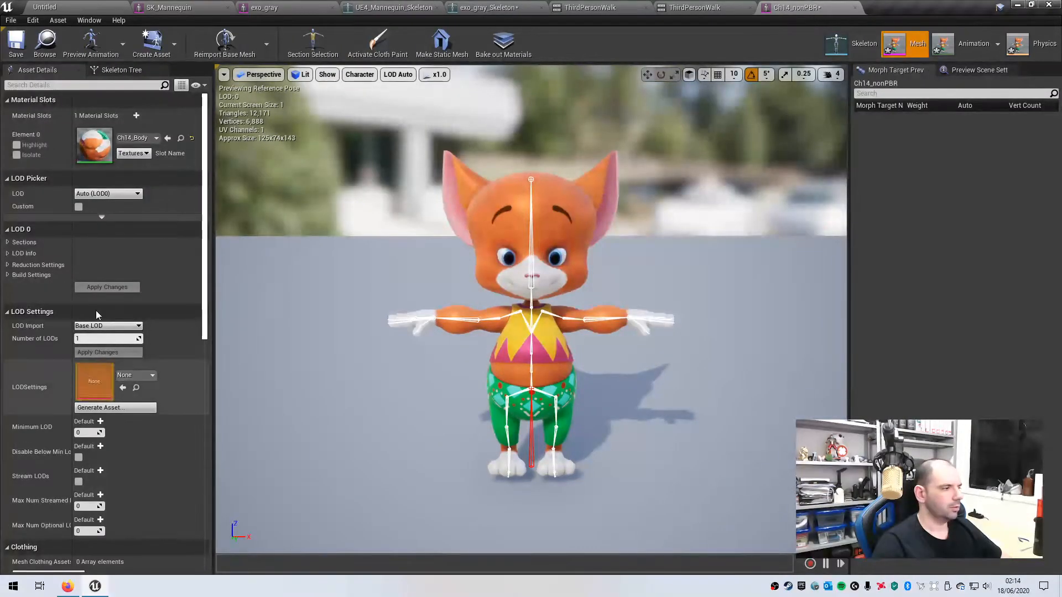
- In Mannequin/Animations, choose Duplicate Anim Assets and Retarget for the ThirdPersonRun animation
left_click(60, 10)
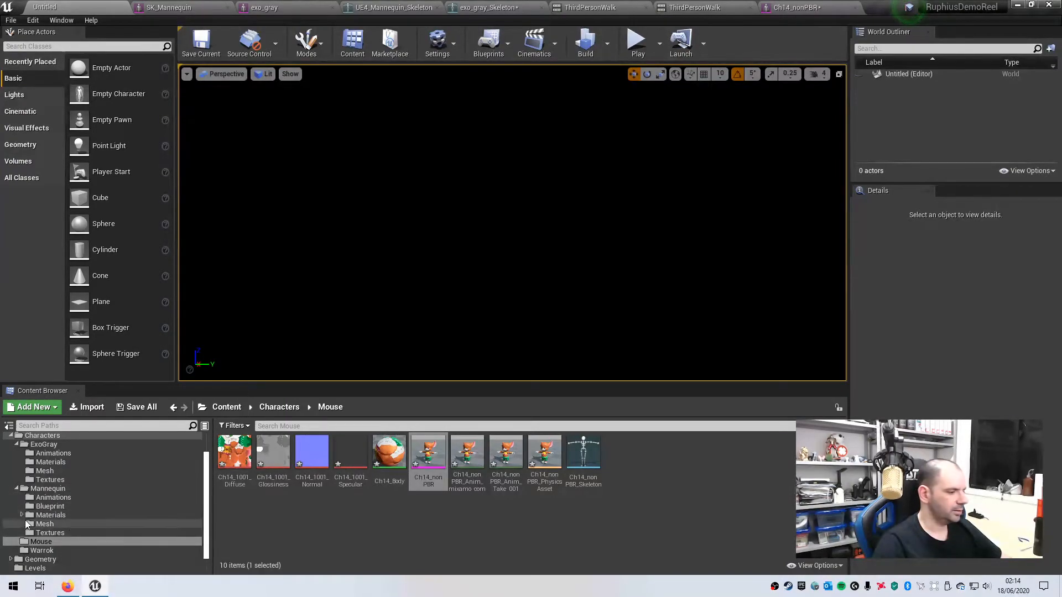
left_click(53, 497)
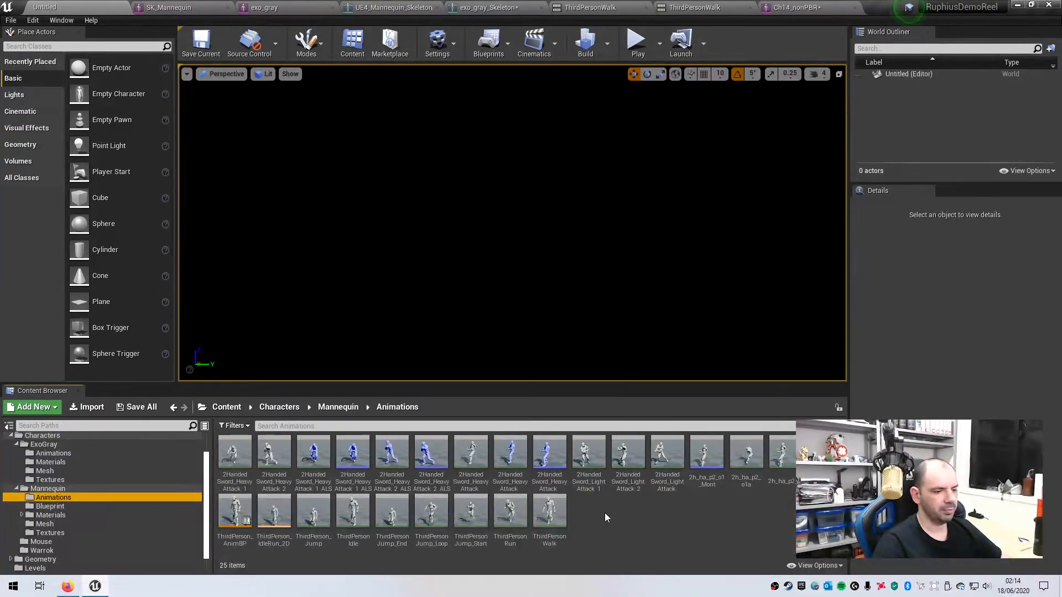
left_click(511, 511)
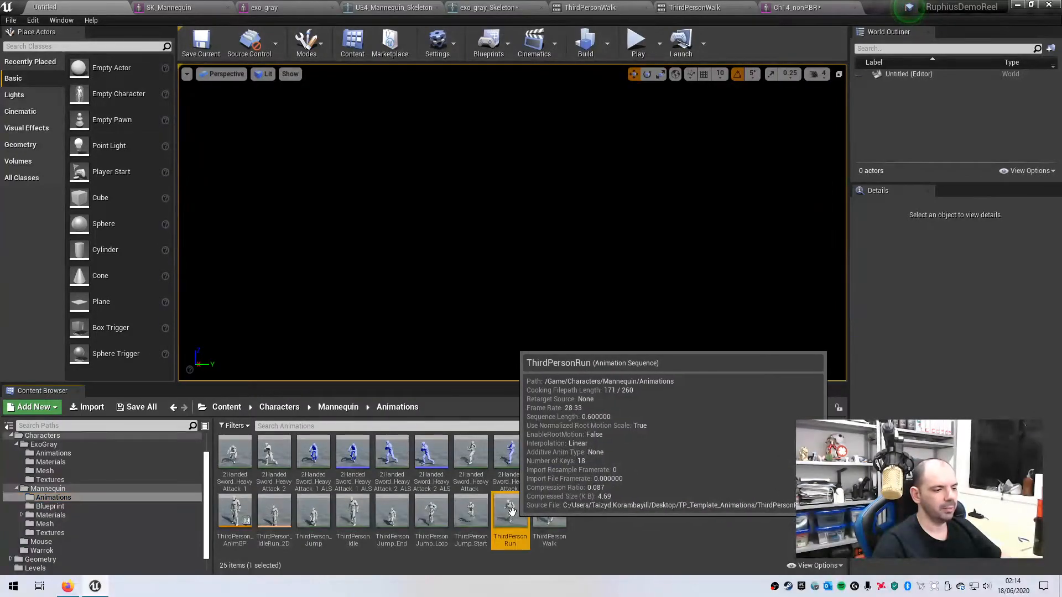
right_click(501, 512)
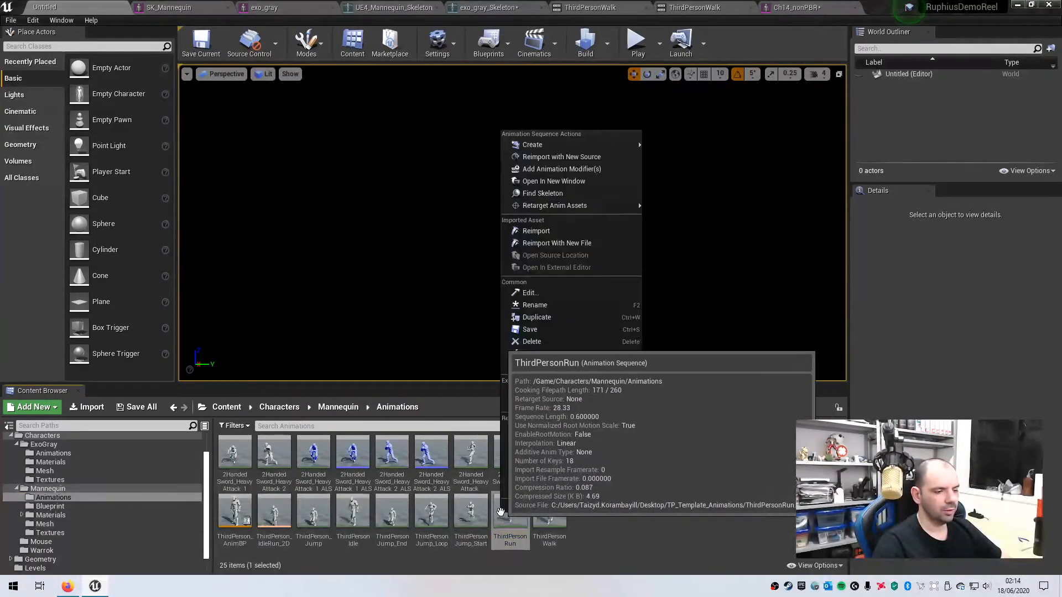
mouse_move(541, 205)
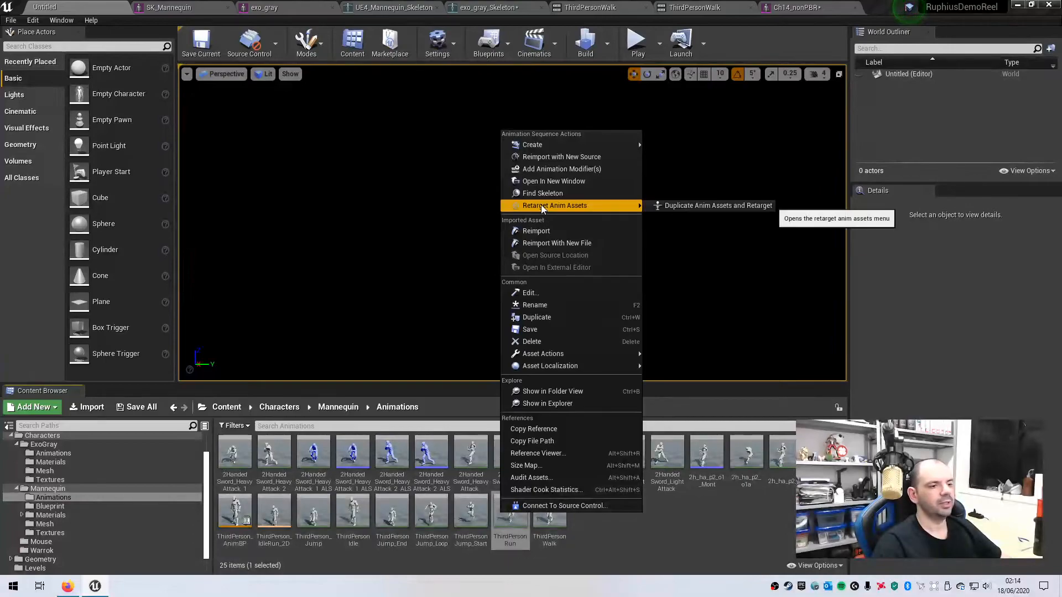
left_click(681, 207)
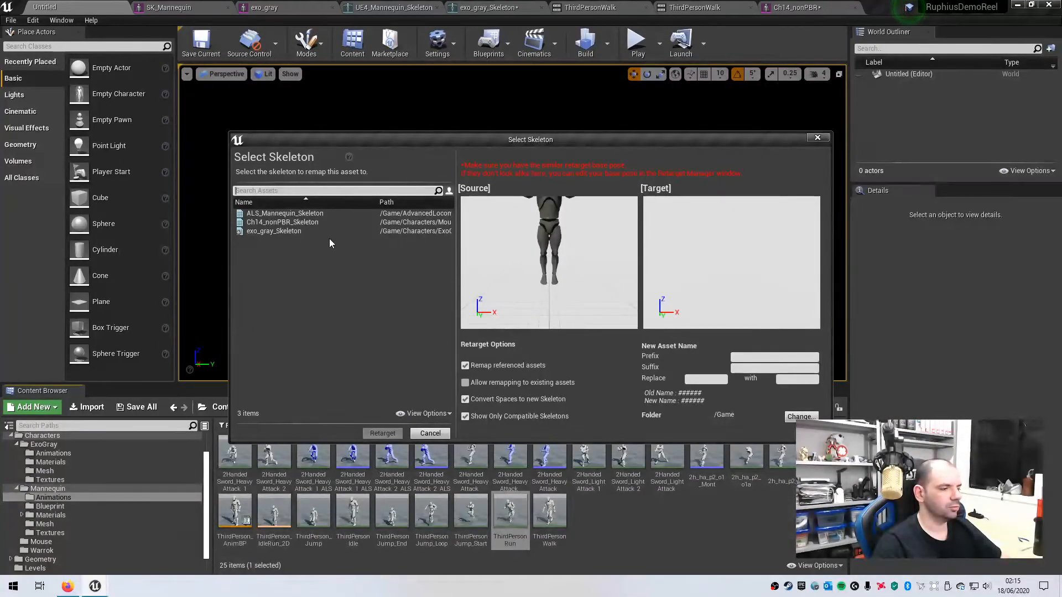
- Retarget the copy onto Ch14_nonPBR_Skeleton, saving it in the Characters/Mouse folder
left_click(251, 222)
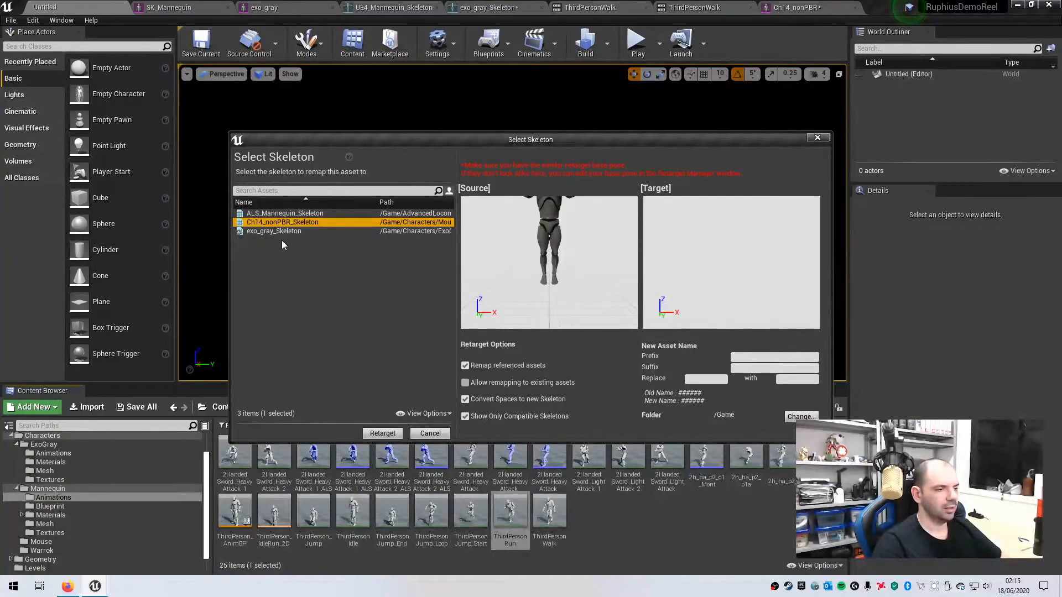
left_click(802, 416)
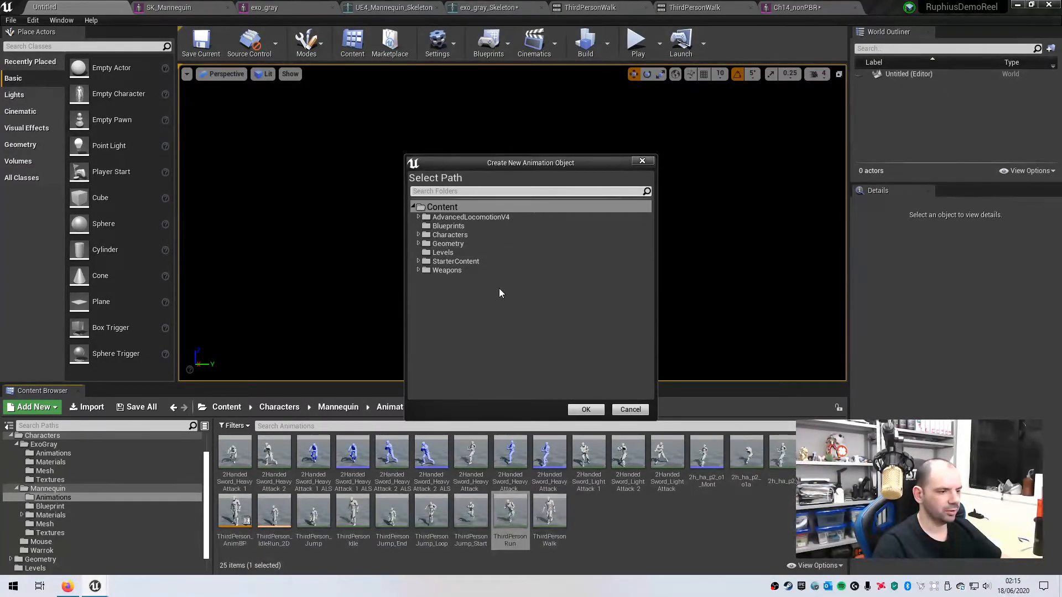
left_click(418, 235)
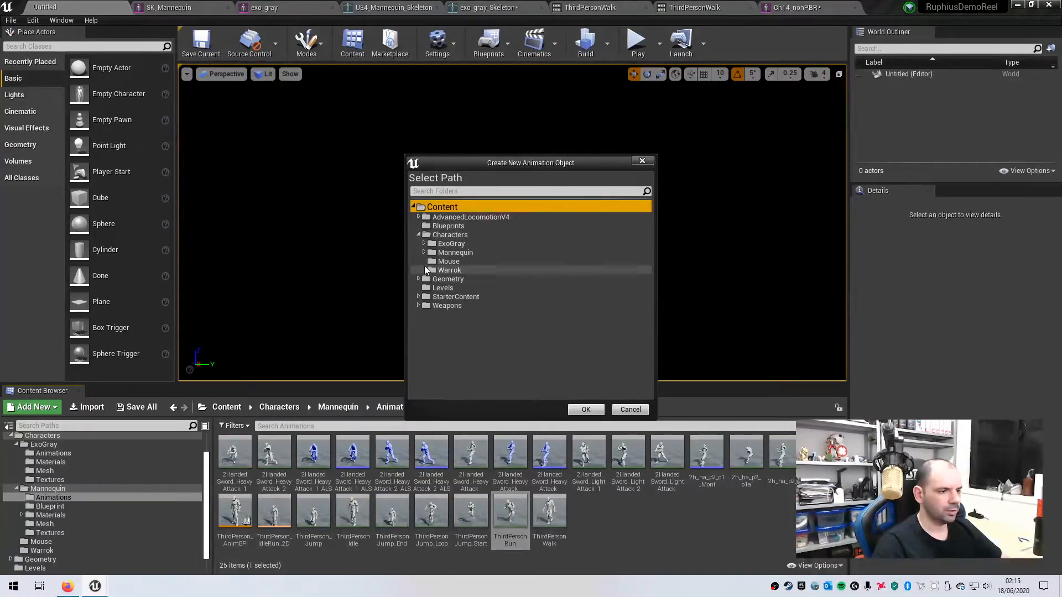
left_click(448, 261)
left_click(580, 410)
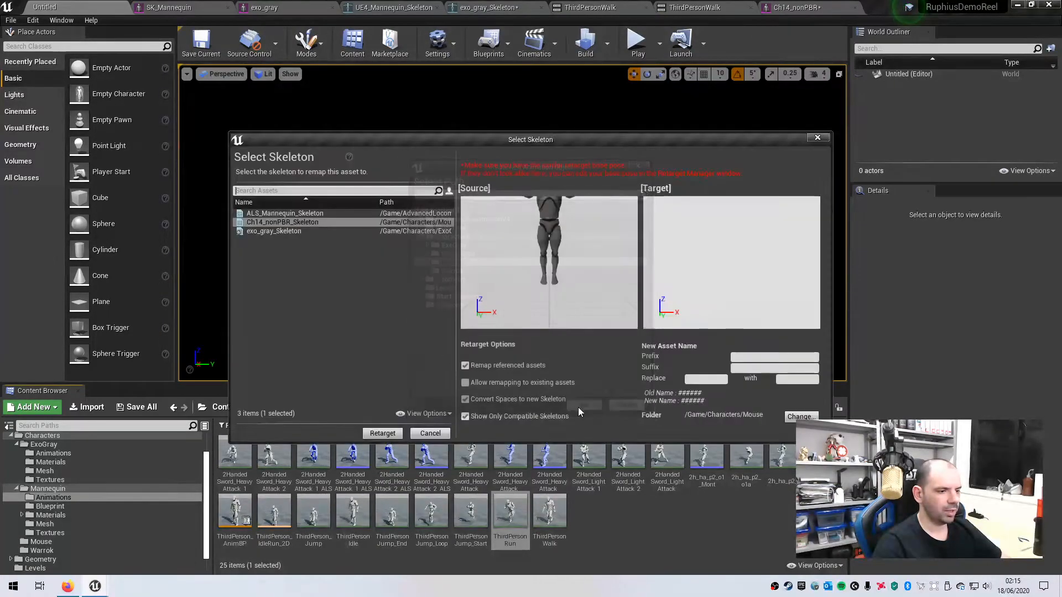
left_click(382, 434)
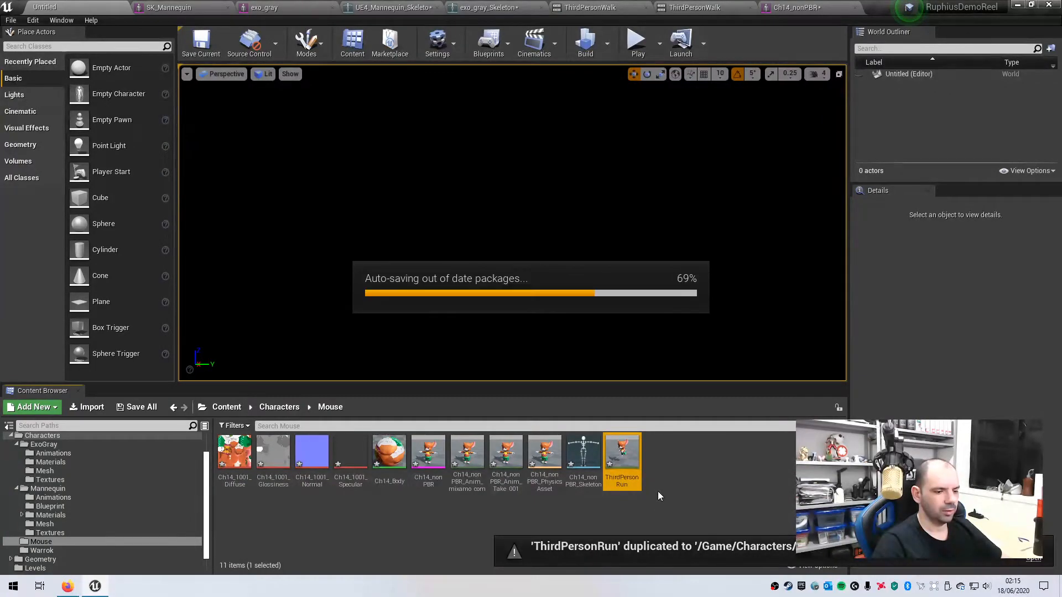
- Open the mouse's new ThirdPersonRun, view the run from several sides, and pause playback
double_click(621, 449)
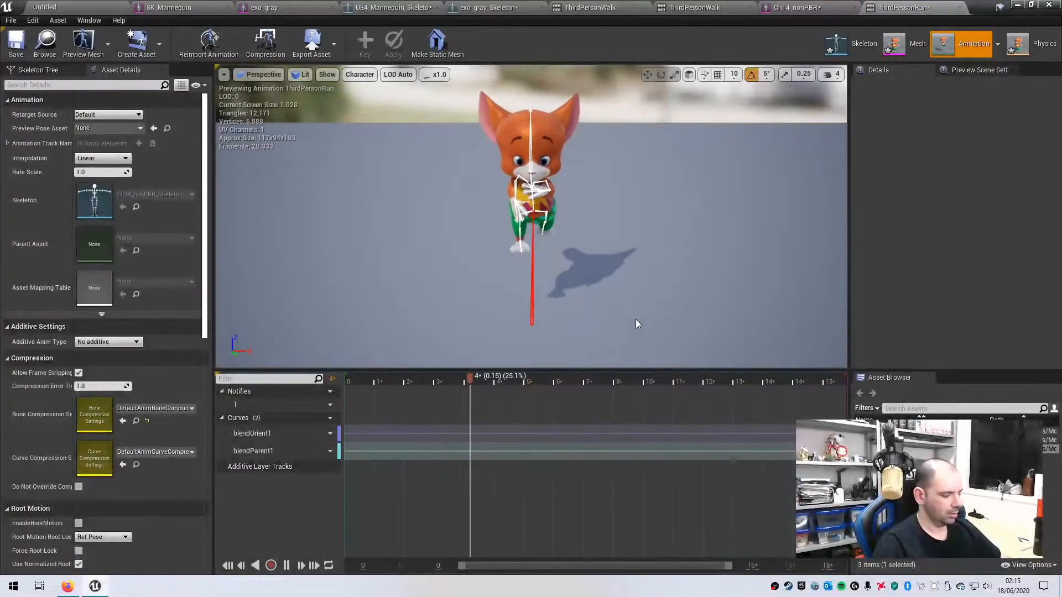
left_click_drag(621, 295, 486, 254, "alt")
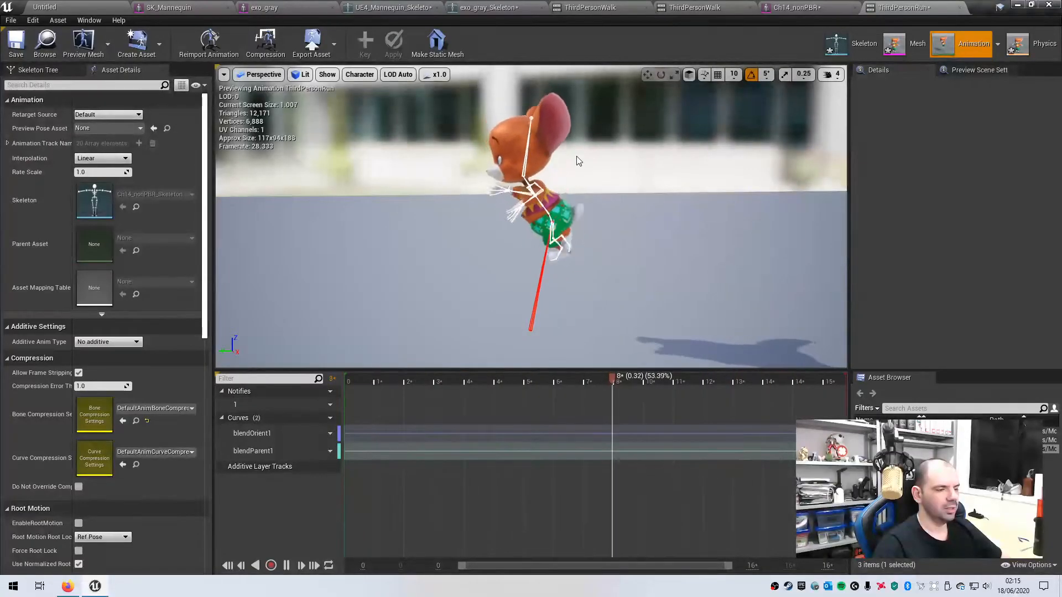
left_click_drag(614, 333, 569, 220, "alt")
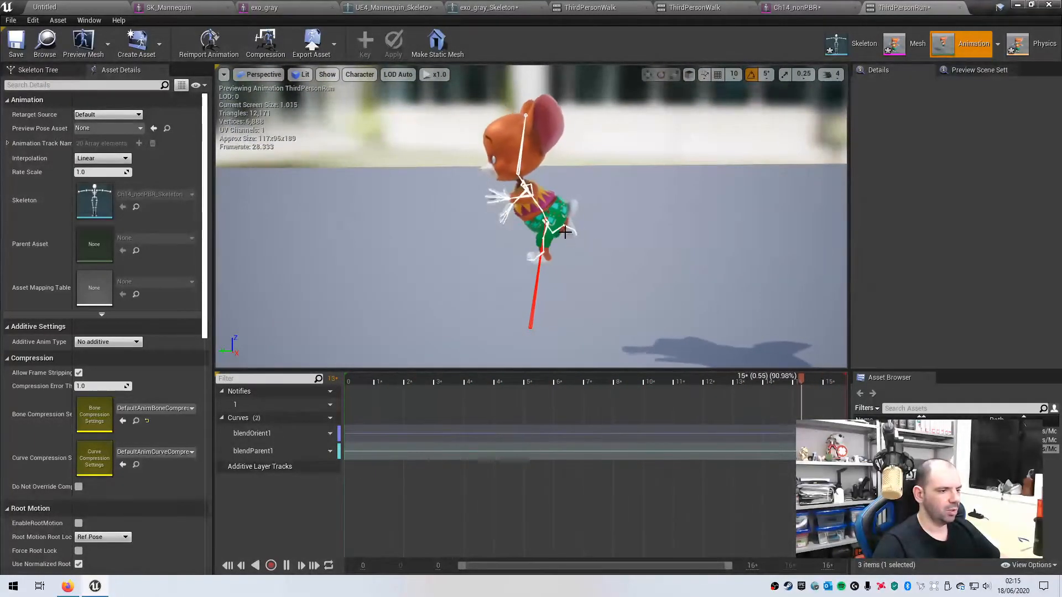
mouse_move(644, 300)
left_mouse_down("alt")
mouse_move(730, 307)
mouse_move(575, 310)
mouse_move(650, 304)
mouse_move(635, 304)
left_mouse_up("alt")
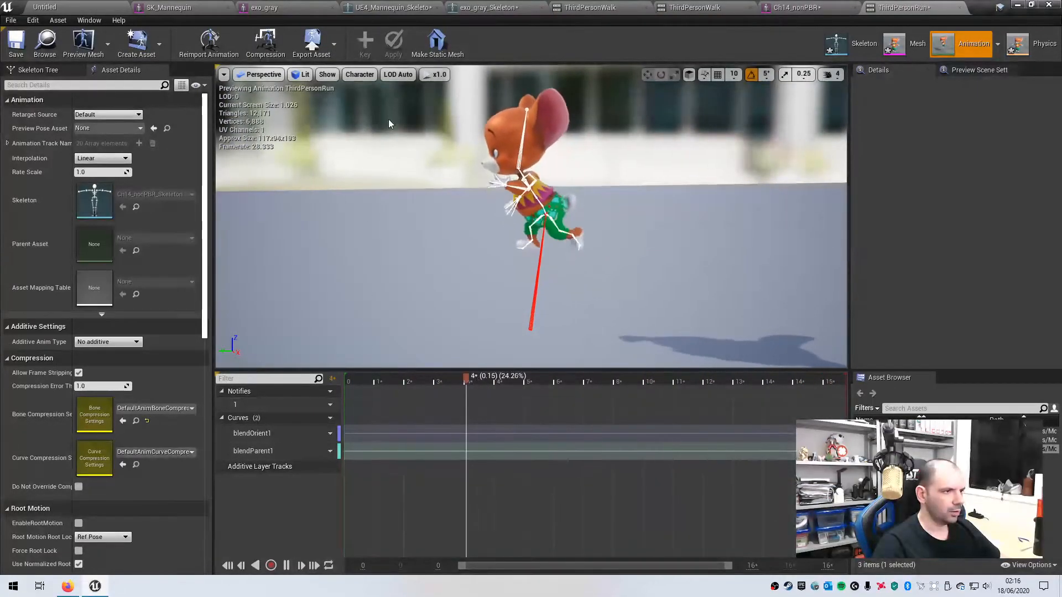
left_click(287, 566)
left_click_drag(618, 322, 727, 325, "alt")
- Key the Hips bone as an additive layer track and show its Translation.Y curve
left_click(37, 71)
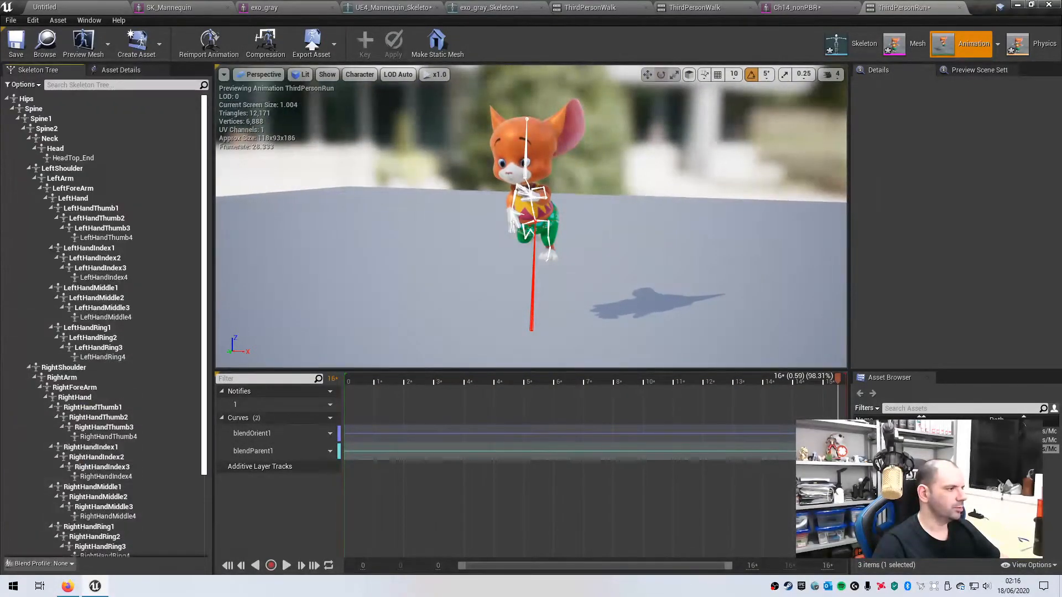
left_click(27, 99)
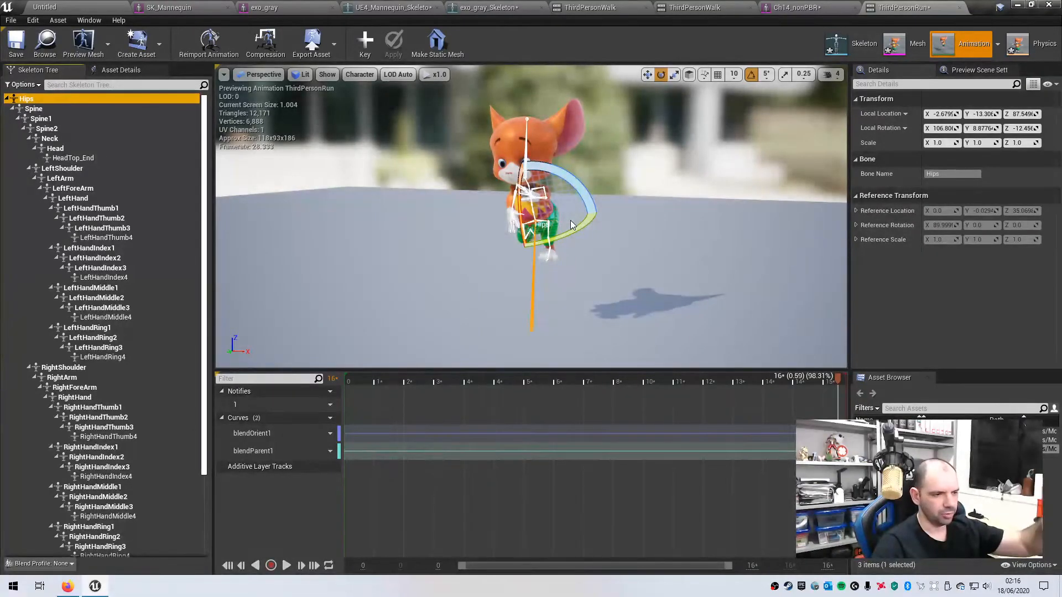
left_click(366, 44)
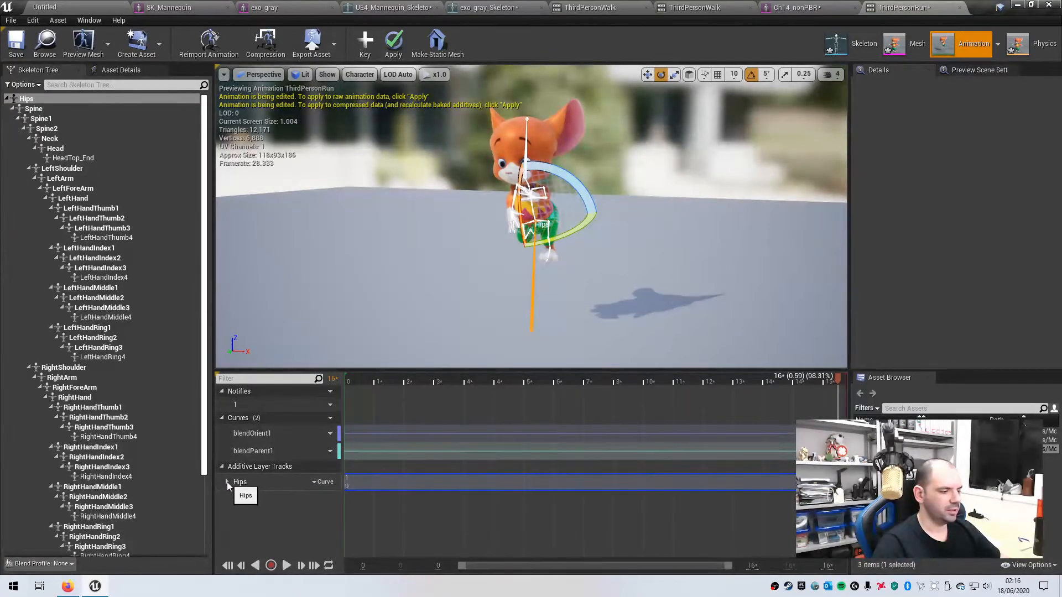
left_click(318, 481)
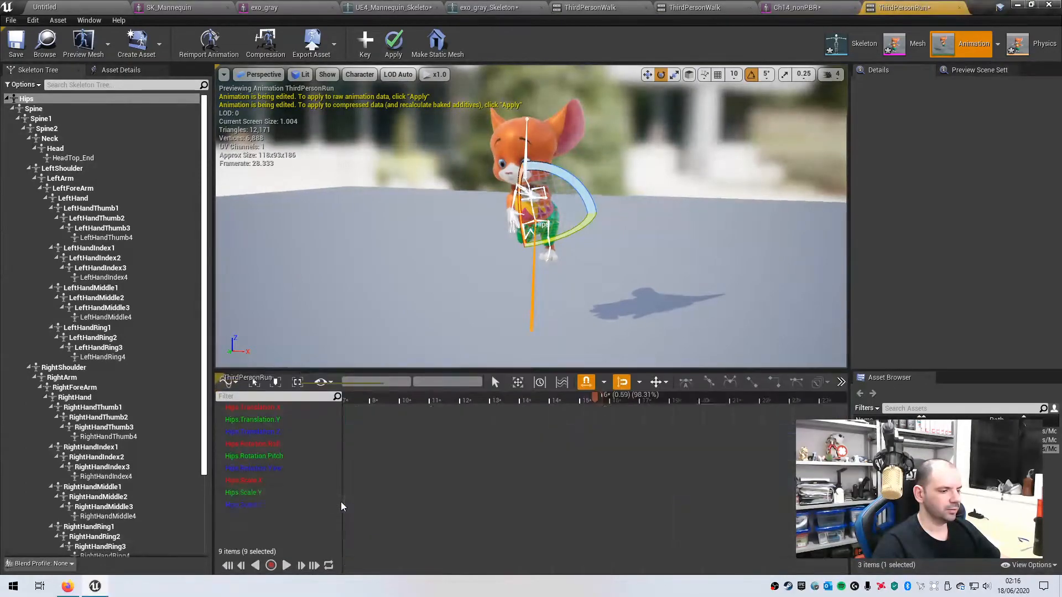
left_click(341, 502)
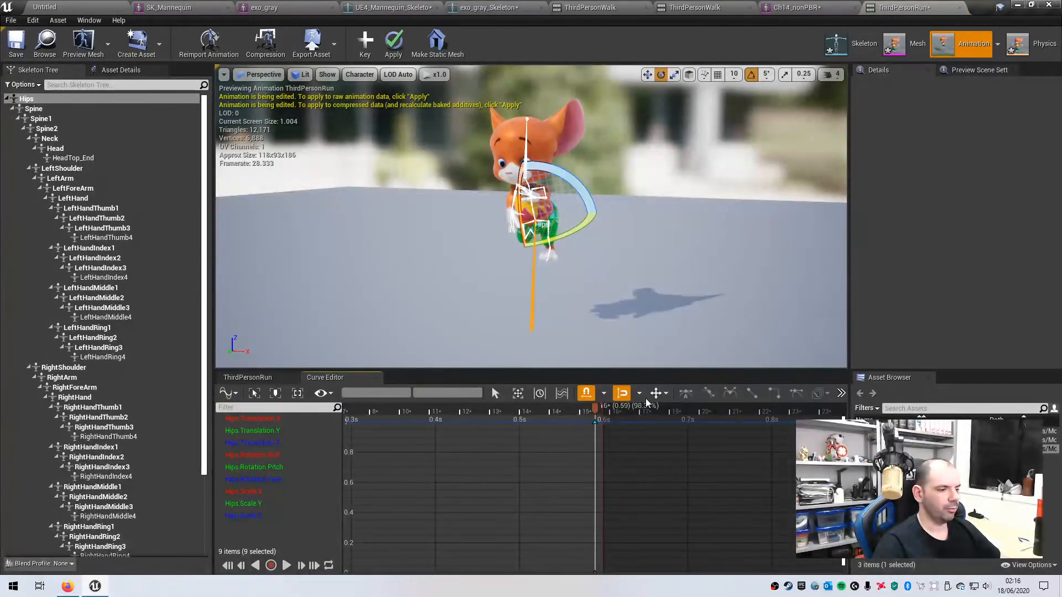
left_click(251, 430)
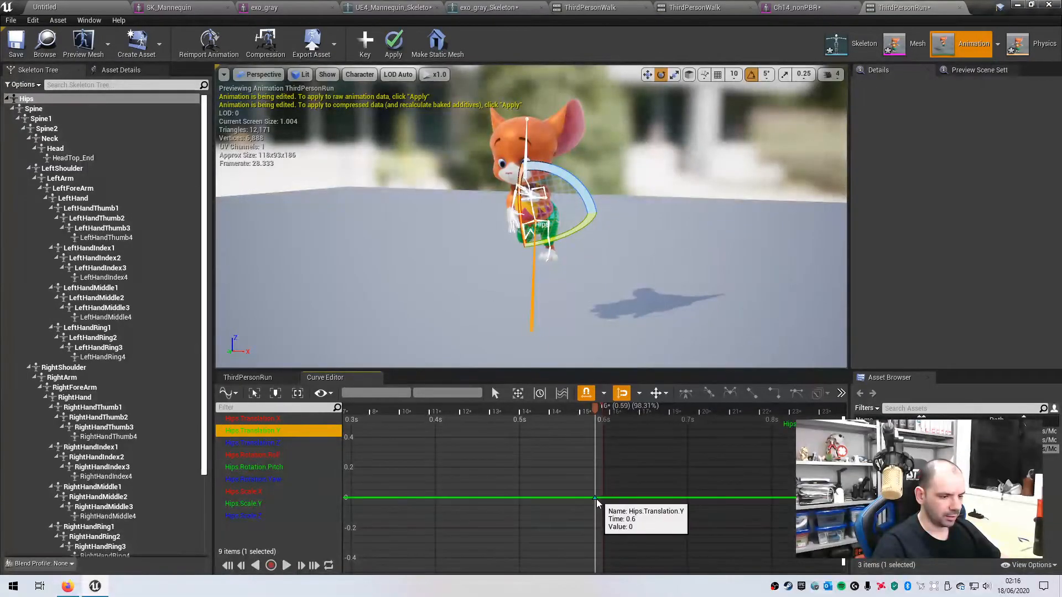
- Raise the Hips.Translation.Y key step by step to 13.75
left_click_drag(595, 498, 594, 444)
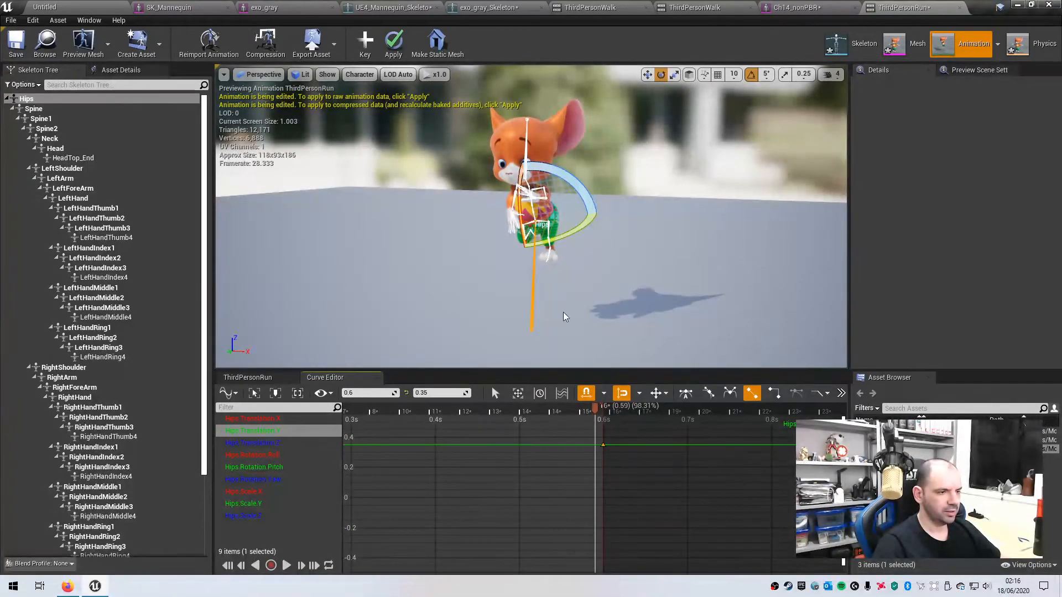
scroll(582, 476, "down", 5)
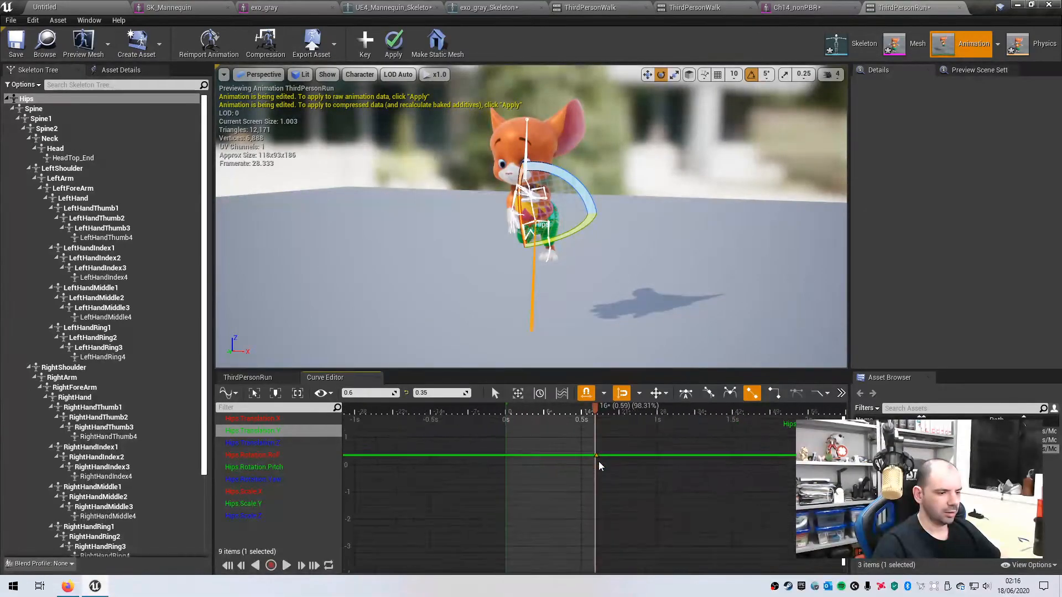
left_click_drag(595, 456, 600, 413)
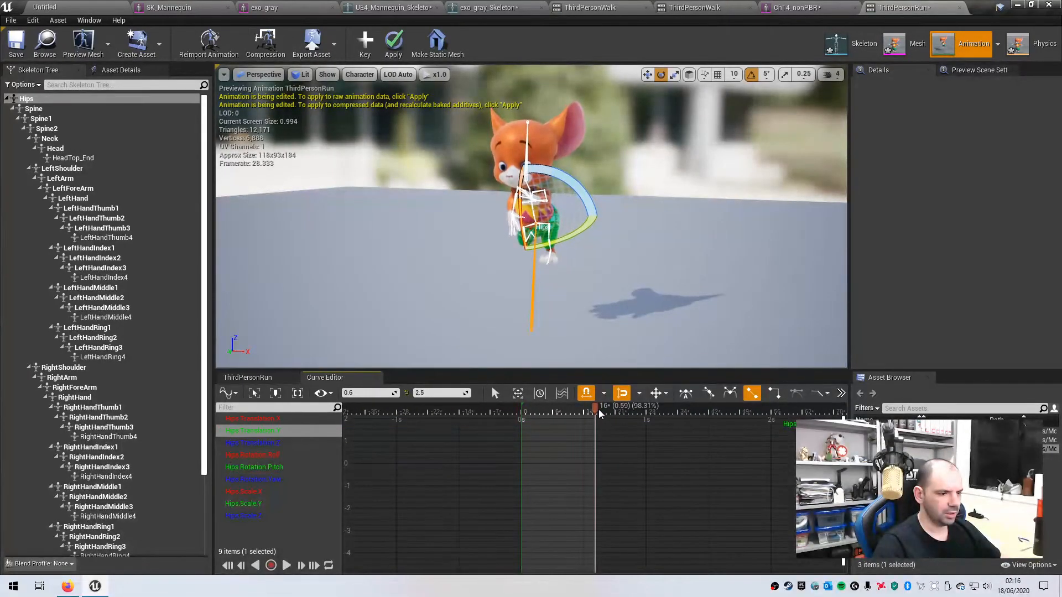
right_click_drag(632, 456, 602, 559)
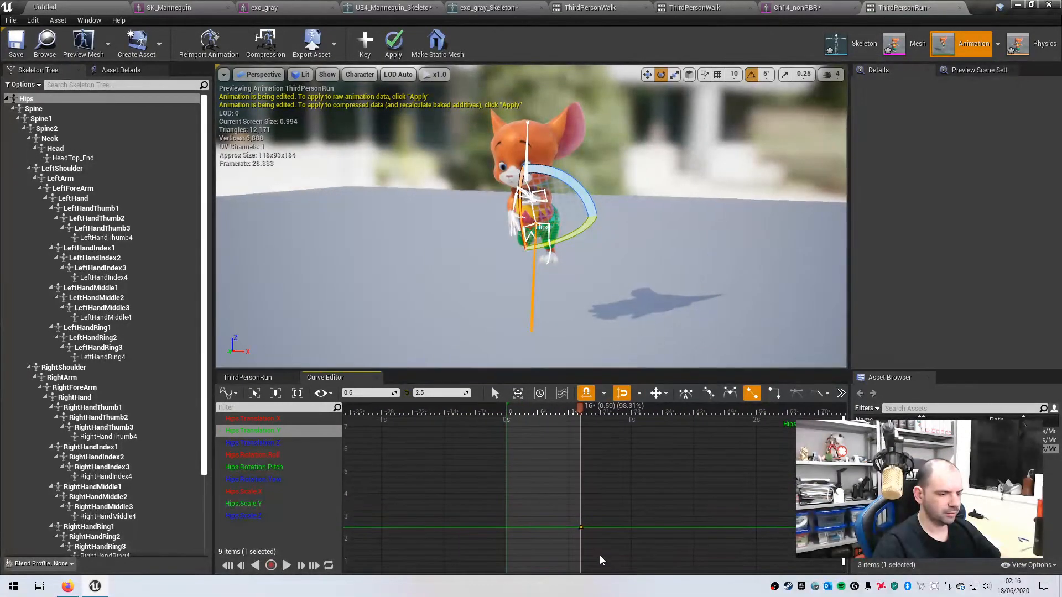
left_click_drag(579, 528, 582, 433)
scroll(648, 489, "down", 4)
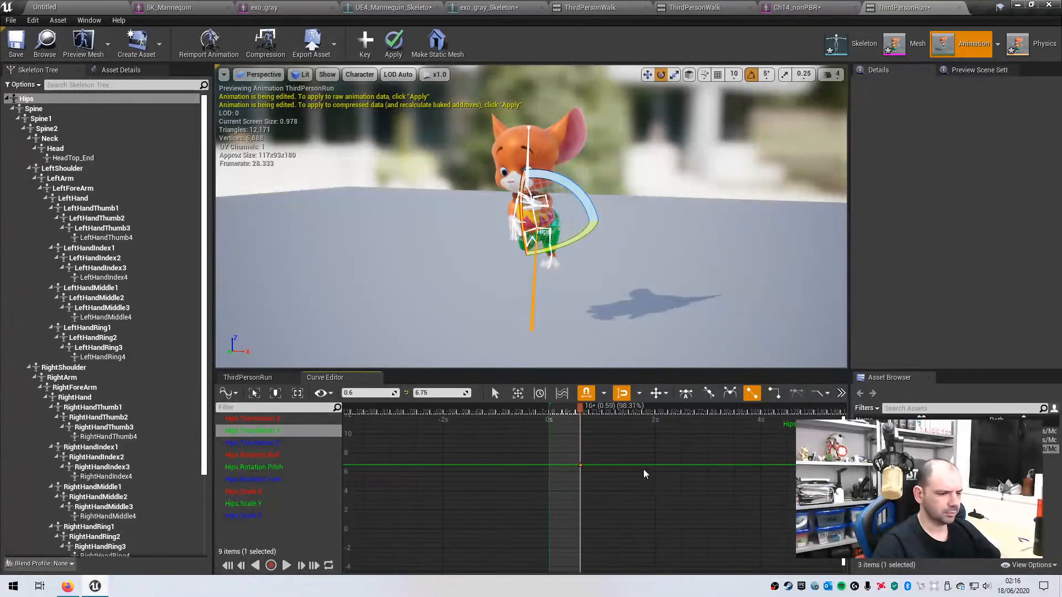
left_click_drag(581, 470, 581, 425)
left_click_drag(632, 294, 470, 267, "alt")
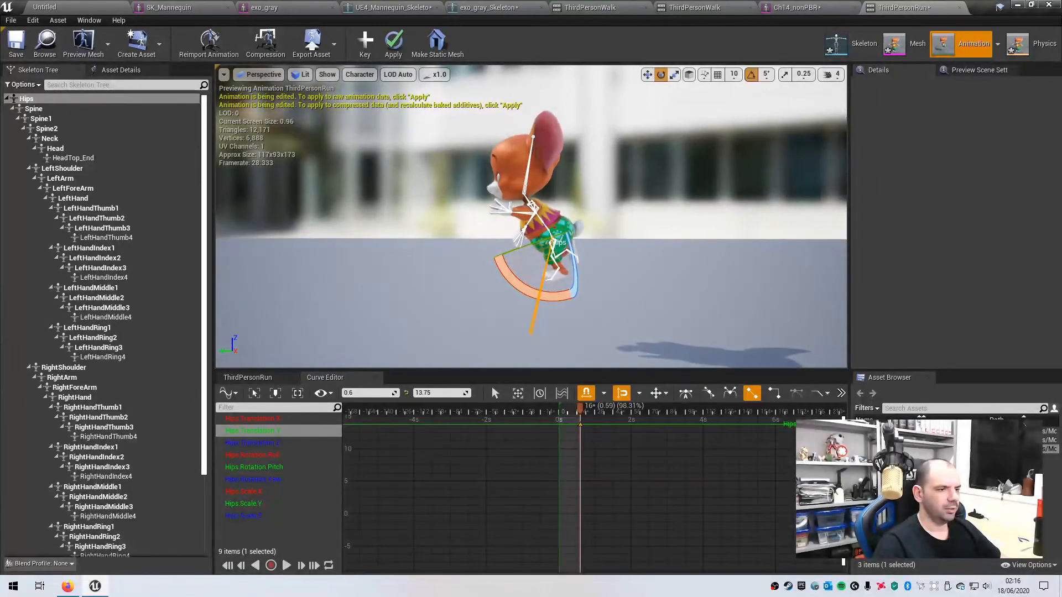
- Switch the viewport to the Front orthographic view with the floor visible
left_click(258, 74)
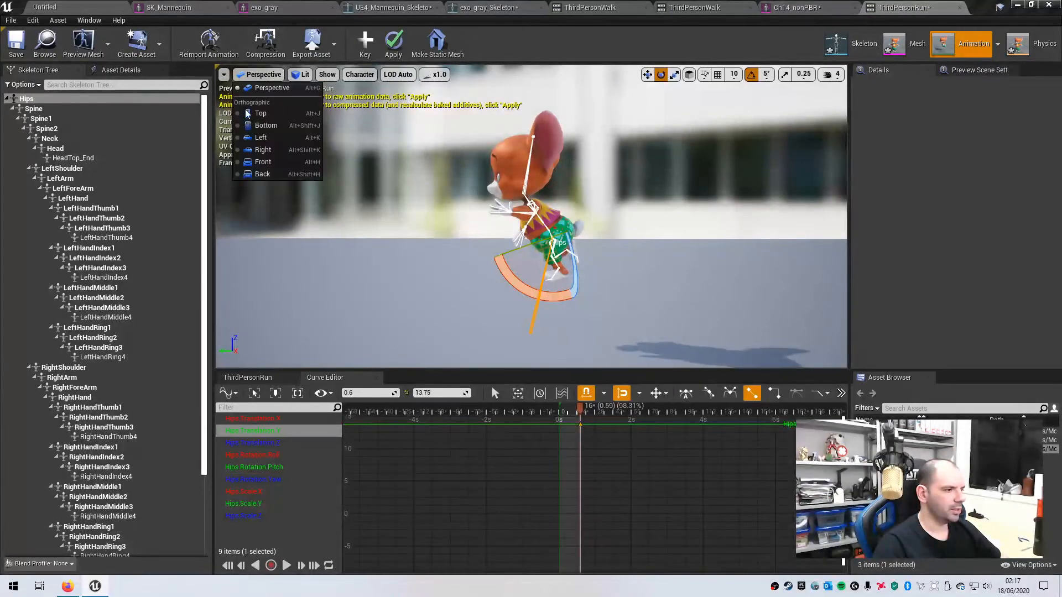
left_click(262, 162)
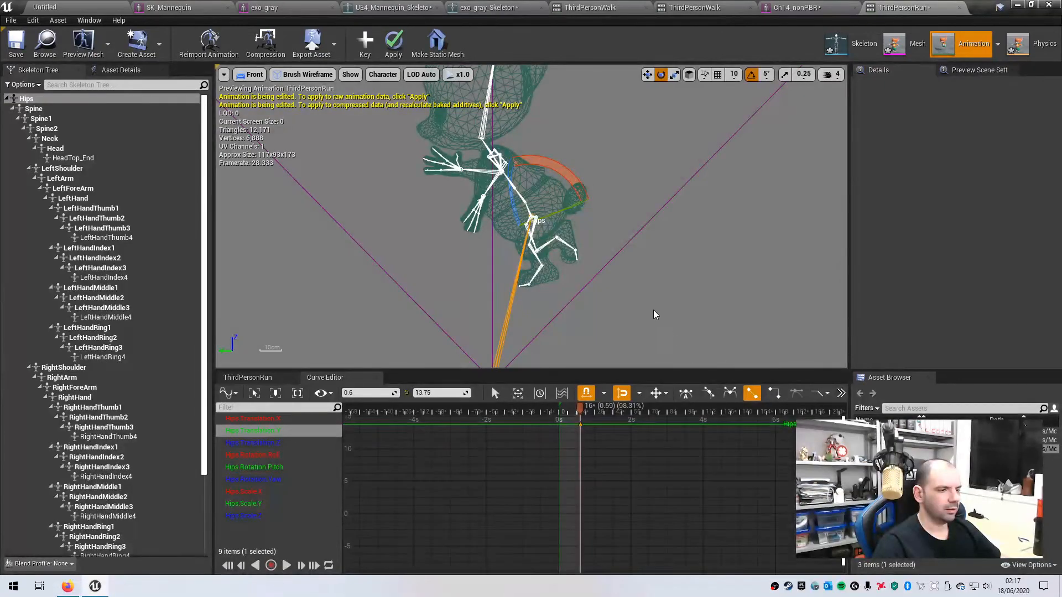
right_click_drag(646, 296, 608, 418)
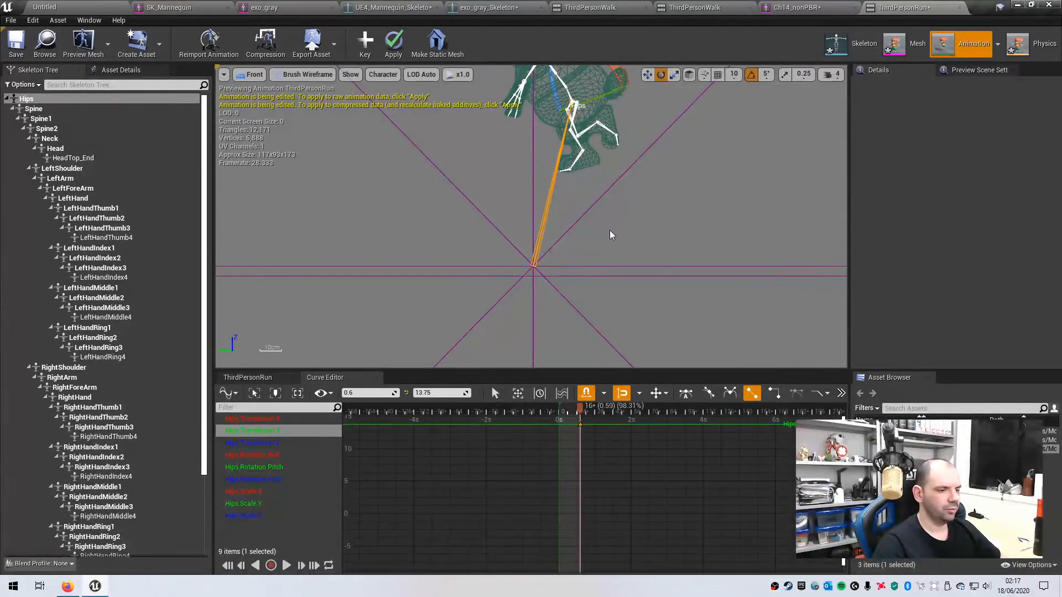
right_click_drag(677, 491, 636, 593)
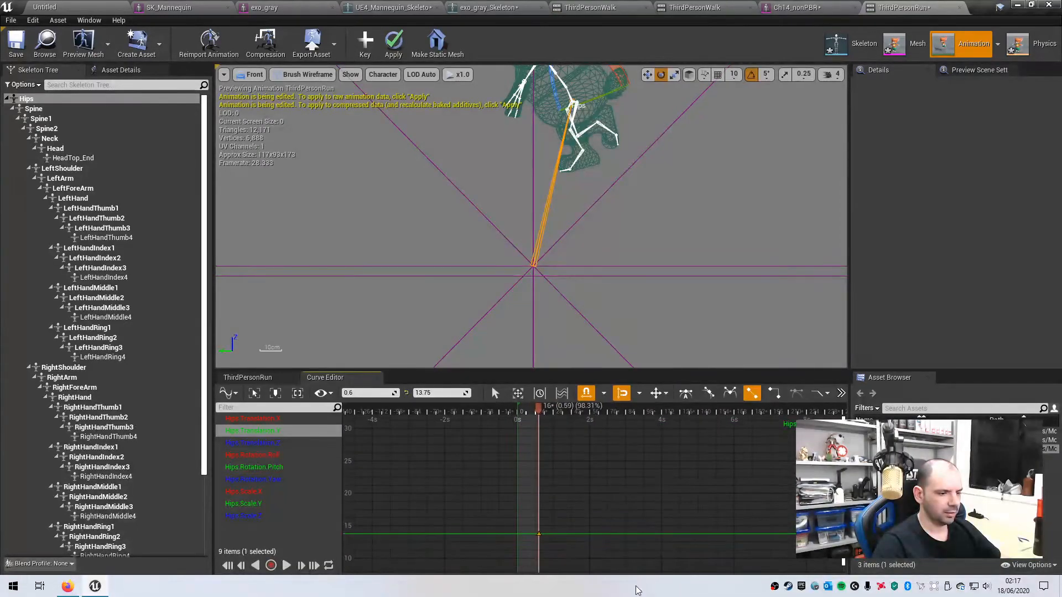
- Raise the Hips.Translation.Y key up to 58.75
left_click_drag(539, 534, 543, 455)
right_click_drag(636, 465, 627, 541)
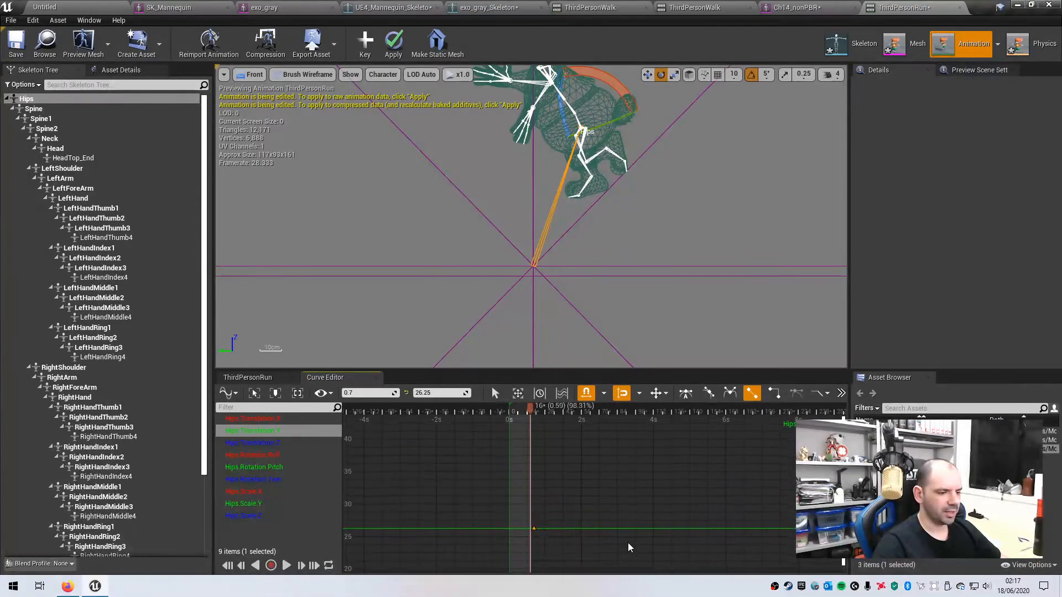
left_click_drag(537, 534, 535, 452)
right_click_drag(634, 482, 634, 556)
left_click_drag(534, 536, 552, 439)
right_click_drag(617, 520, 614, 570)
left_click_drag(549, 497, 552, 470)
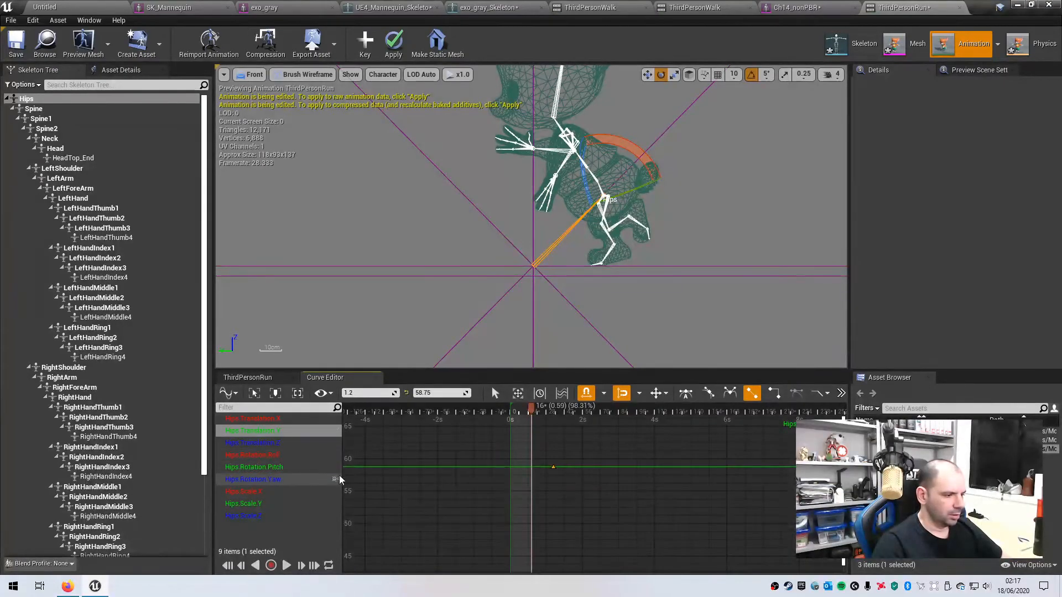
- Raise the Hips.Translation.Z key up to 31.25
left_click(254, 445)
left_click_drag(594, 497, 588, 418)
right_click_drag(664, 450, 667, 559)
left_click_drag(590, 529, 590, 427)
right_click_drag(637, 475, 644, 564)
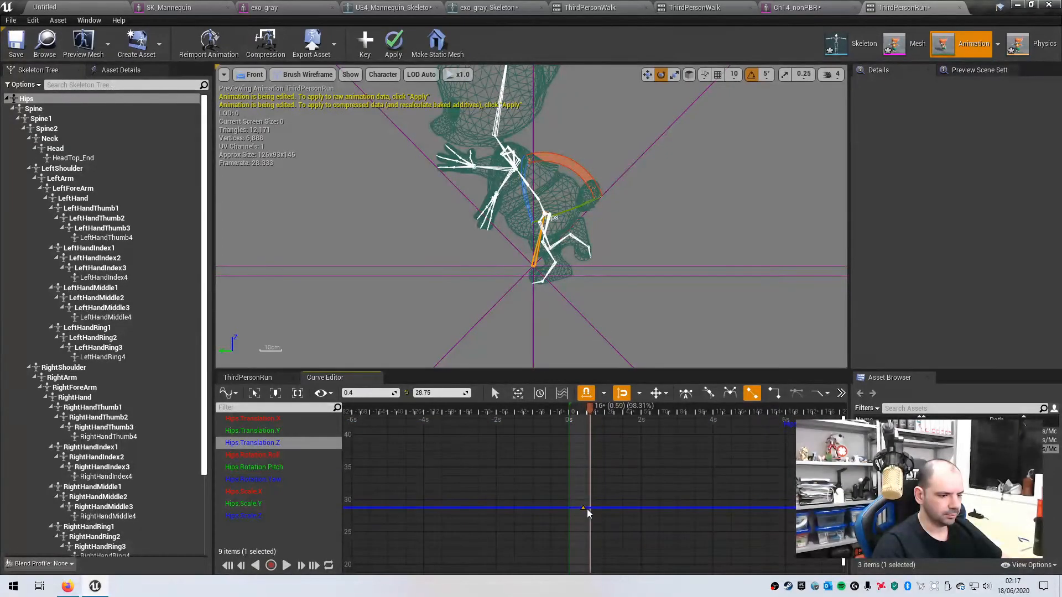
left_click_drag(584, 512, 581, 476)
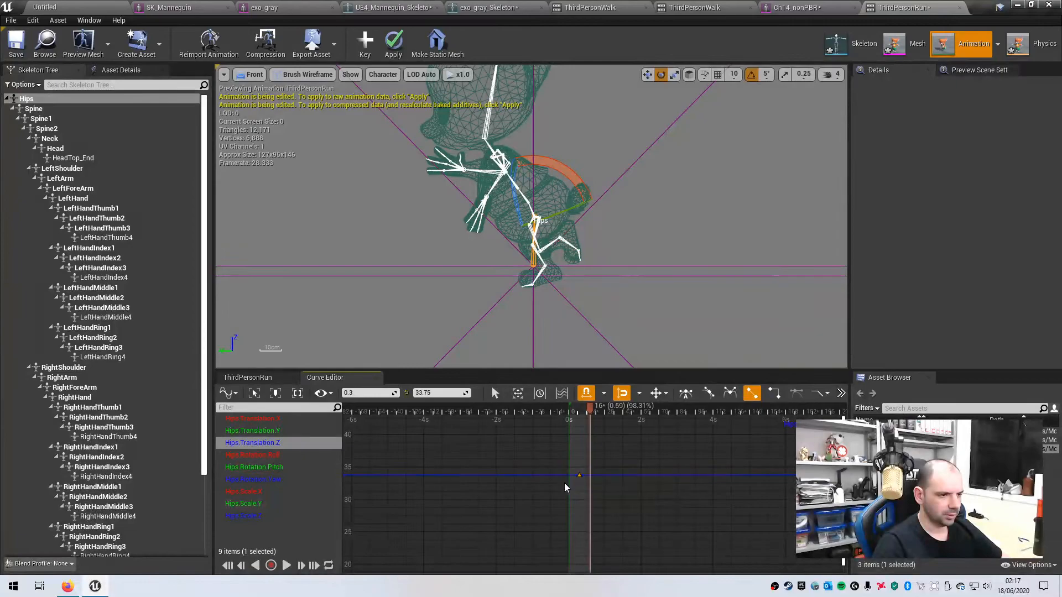
- Lower the Hips.Translation.Y key slightly and apply the additive edits to the animation
left_click(255, 431)
left_click_drag(595, 497, 589, 552)
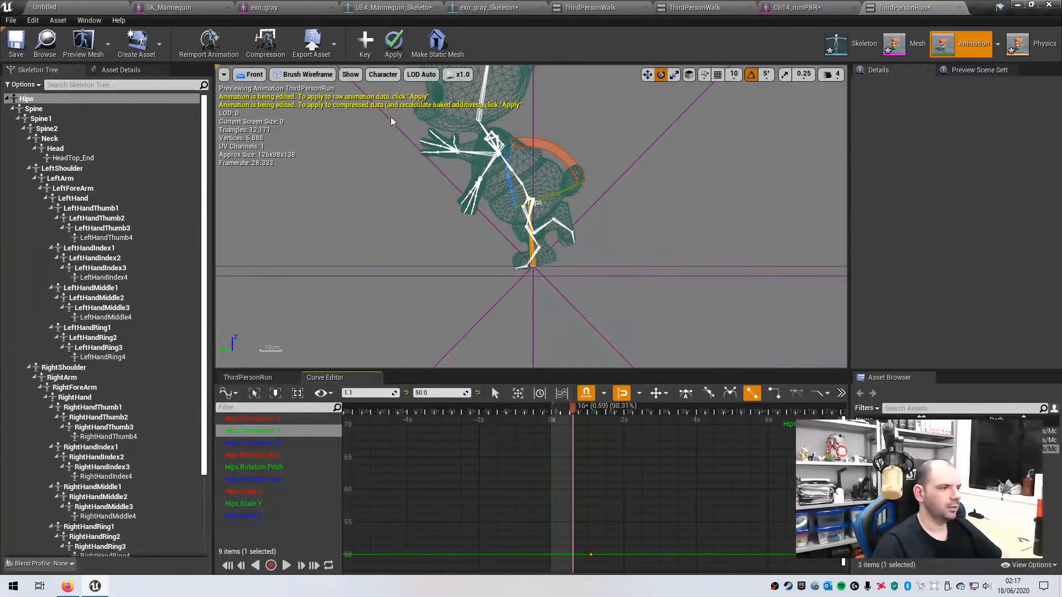
left_click(395, 42)
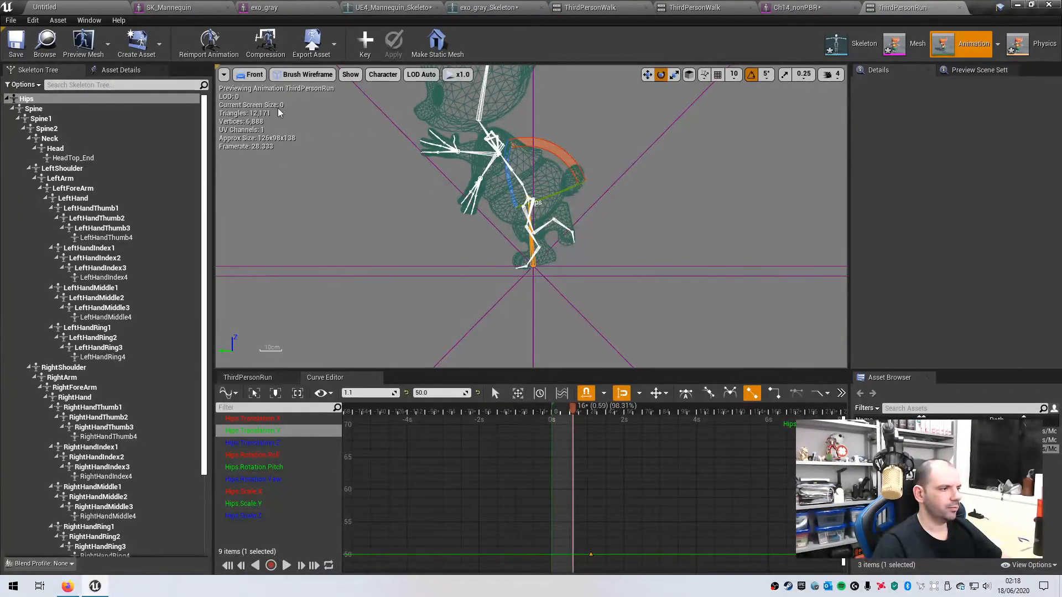
- Return to lit Perspective, play ThirdPersonRun, and circle the mouse to confirm it runs upright
left_click(246, 75)
left_click(261, 91)
scroll(534, 266, "down", 10)
scroll(663, 268, "up", 5)
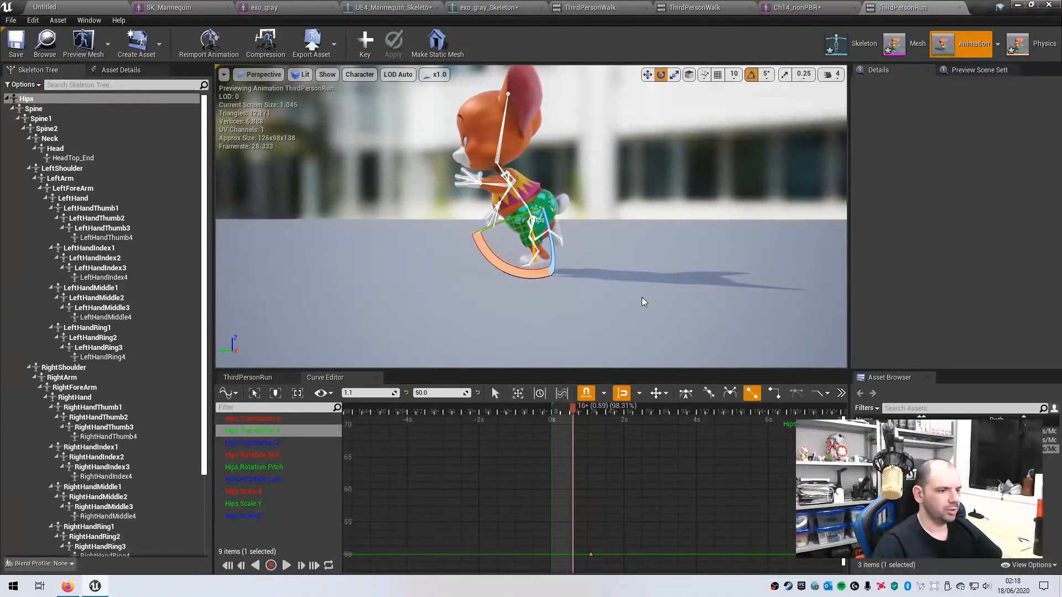
left_click_drag(588, 313, 311, 372, "alt")
left_click(286, 565)
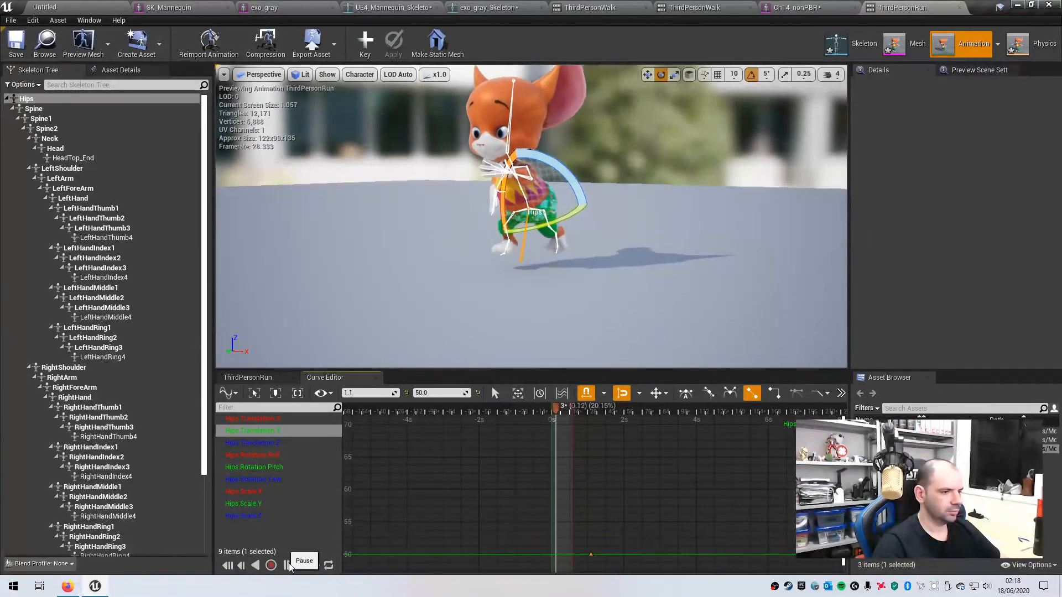
left_click_drag(574, 298, 667, 296, "alt")
left_click_drag(506, 293, 351, 312, "alt")
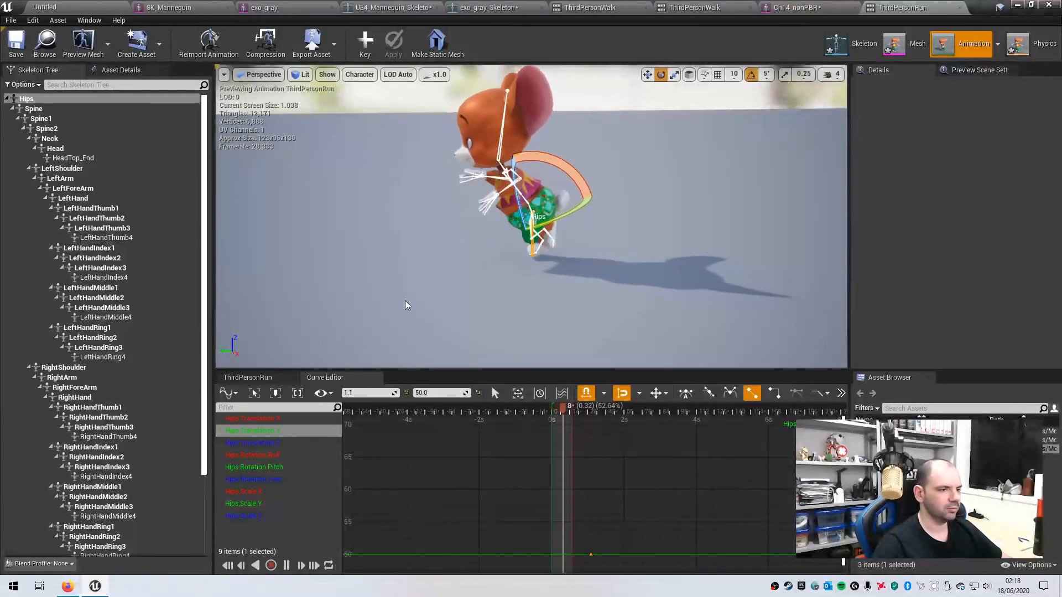
left_click_drag(499, 334, 548, 351, "alt")
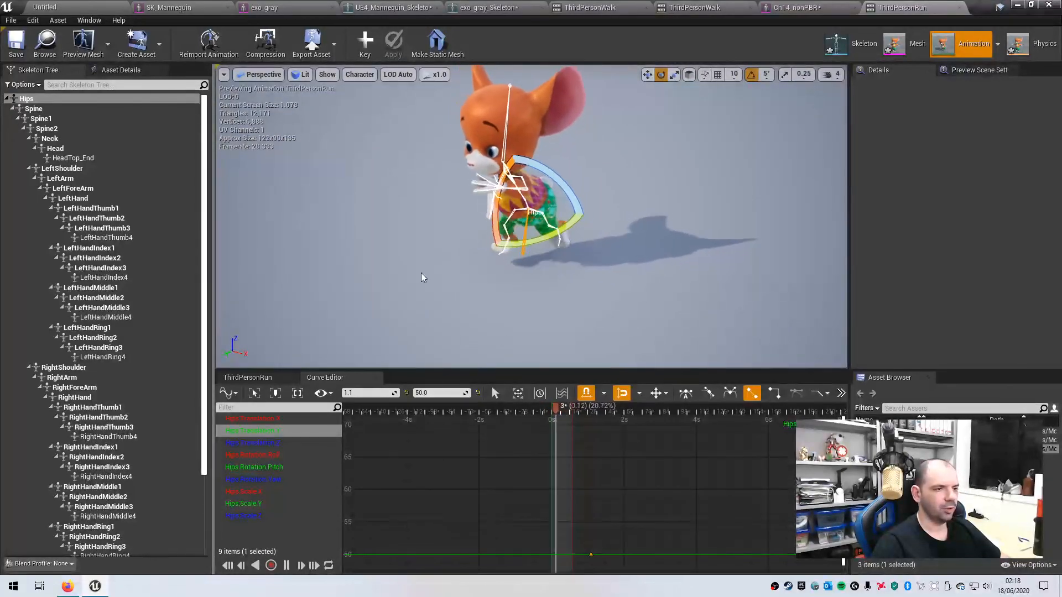